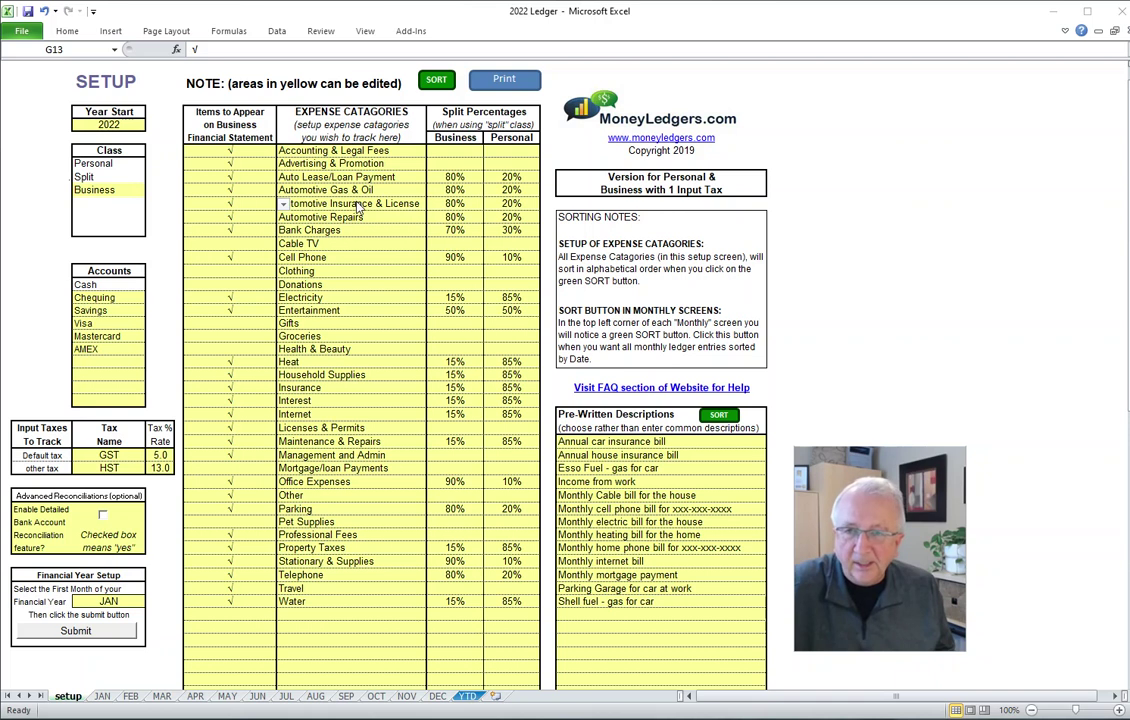
click(357, 204)
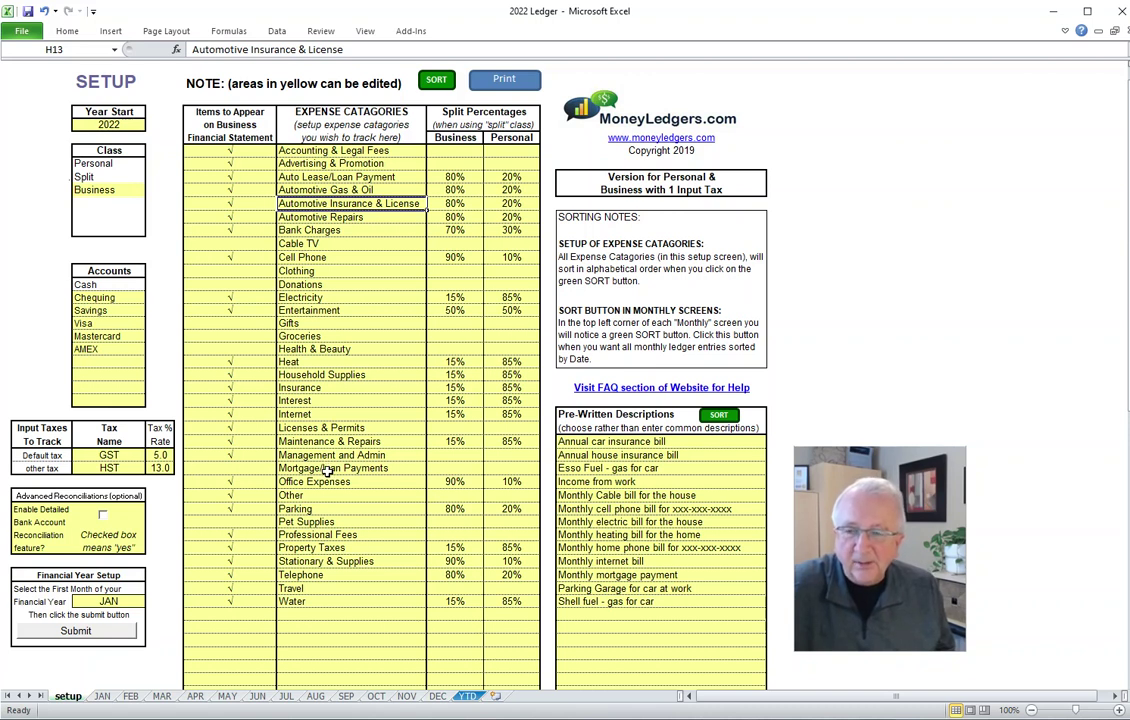
click(24, 33)
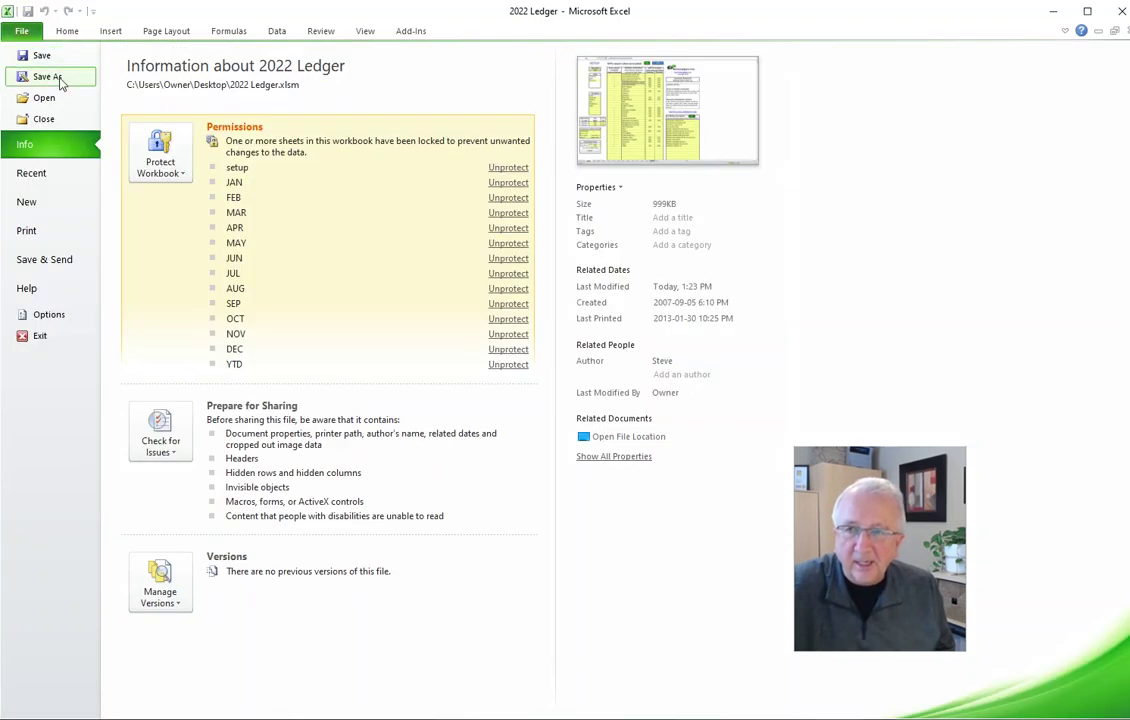
click(47, 77)
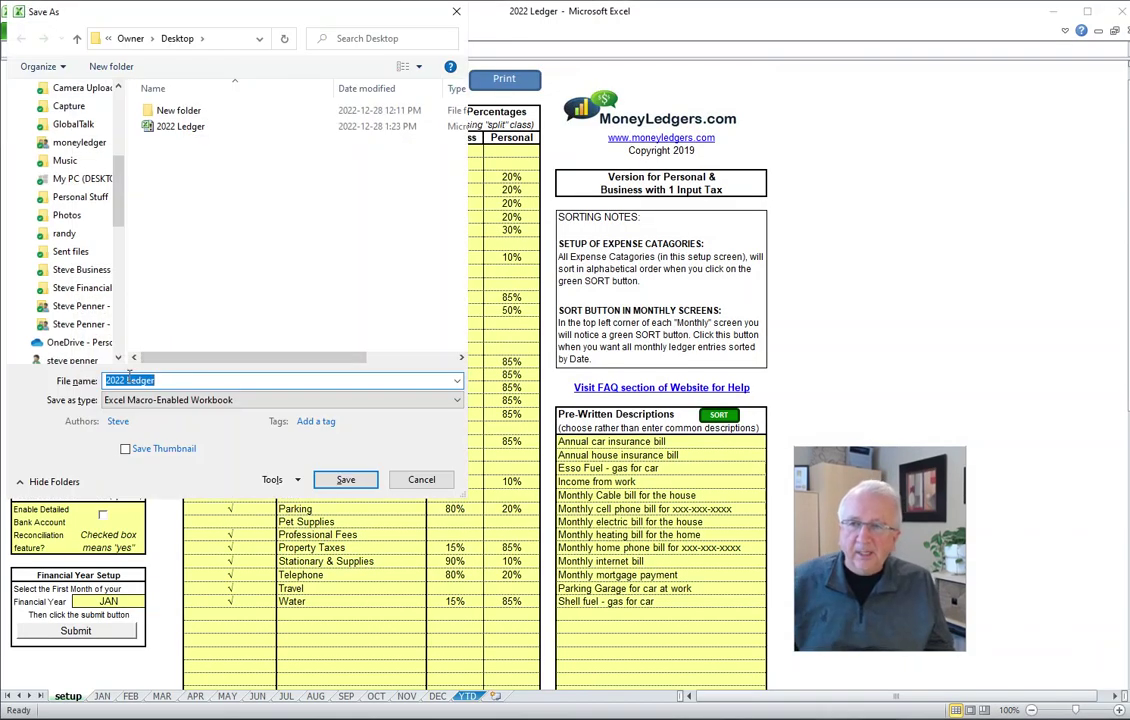
click(124, 380)
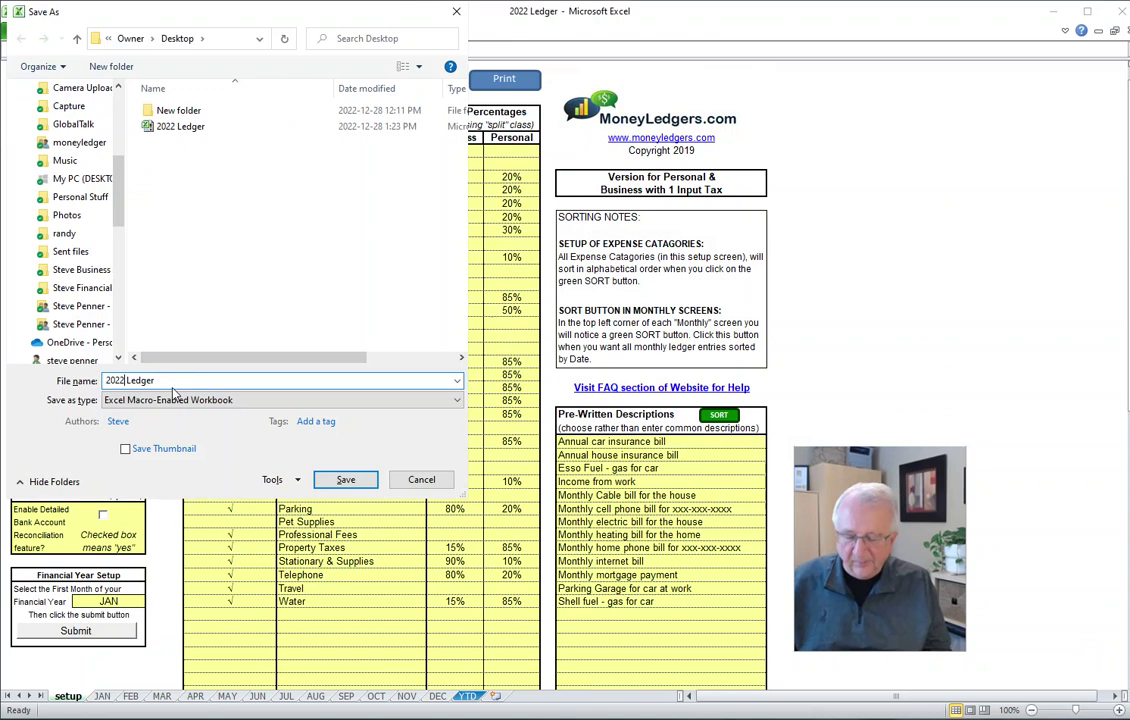
key(BackSpace)
text(3)
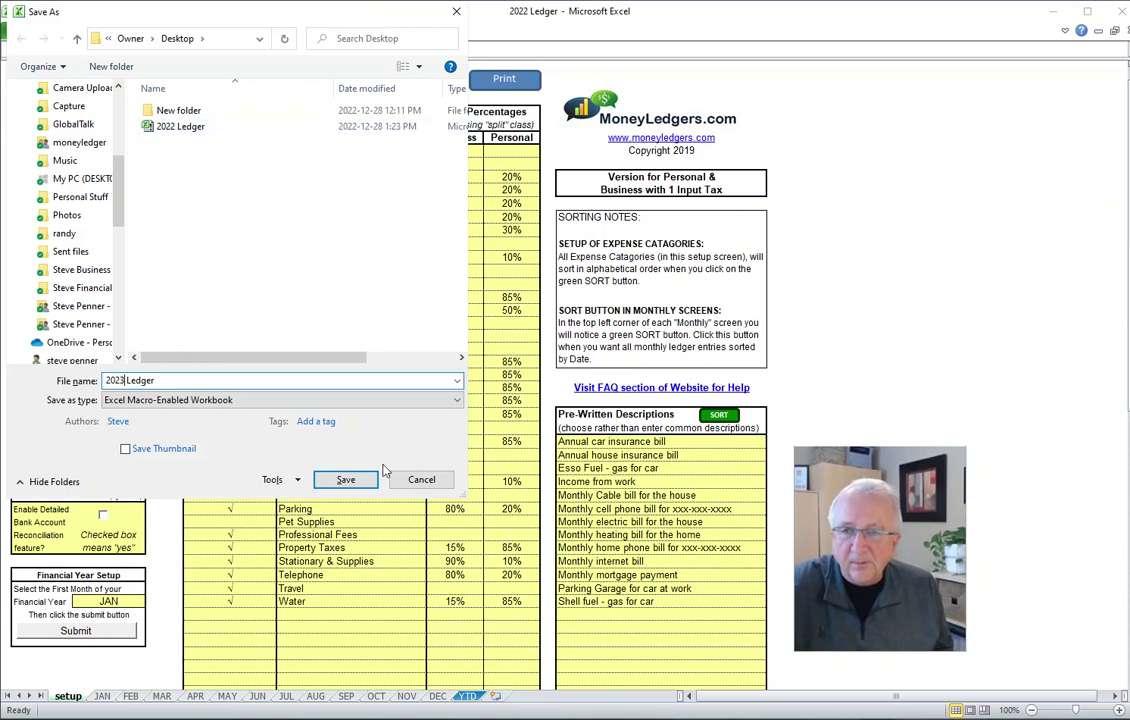
click(419, 481)
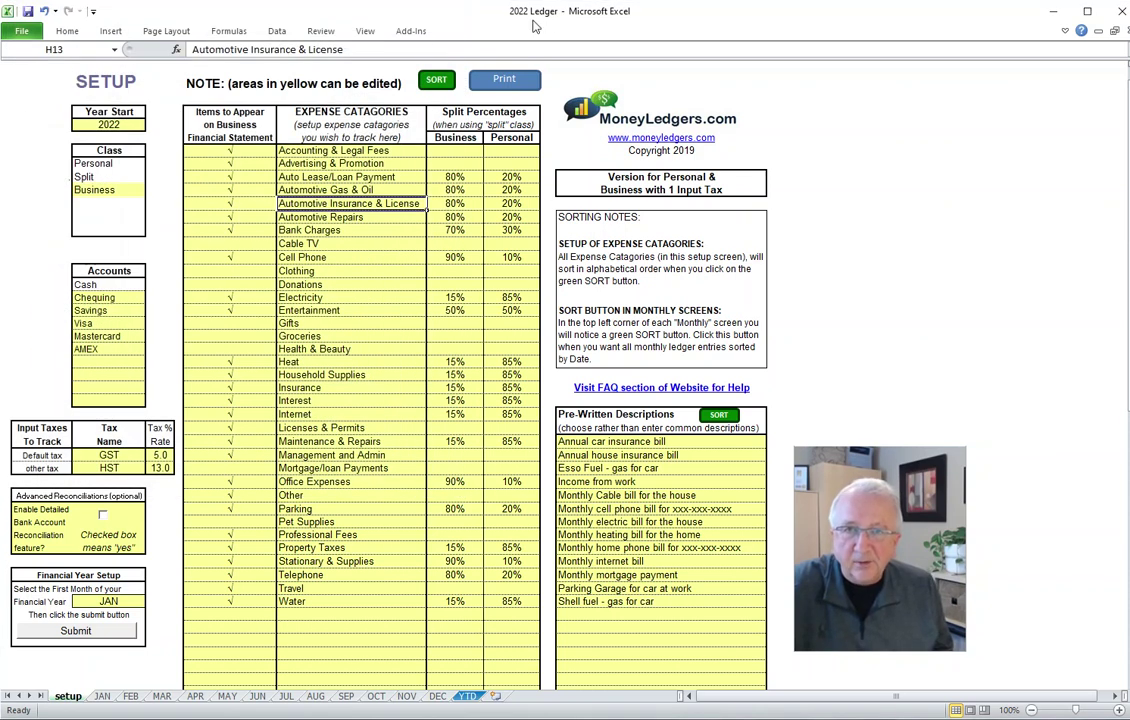
Save a copy of the 2022 workbook to the Desktop as 2023 Ledger, keeping the macro-enabled format.
click(22, 31)
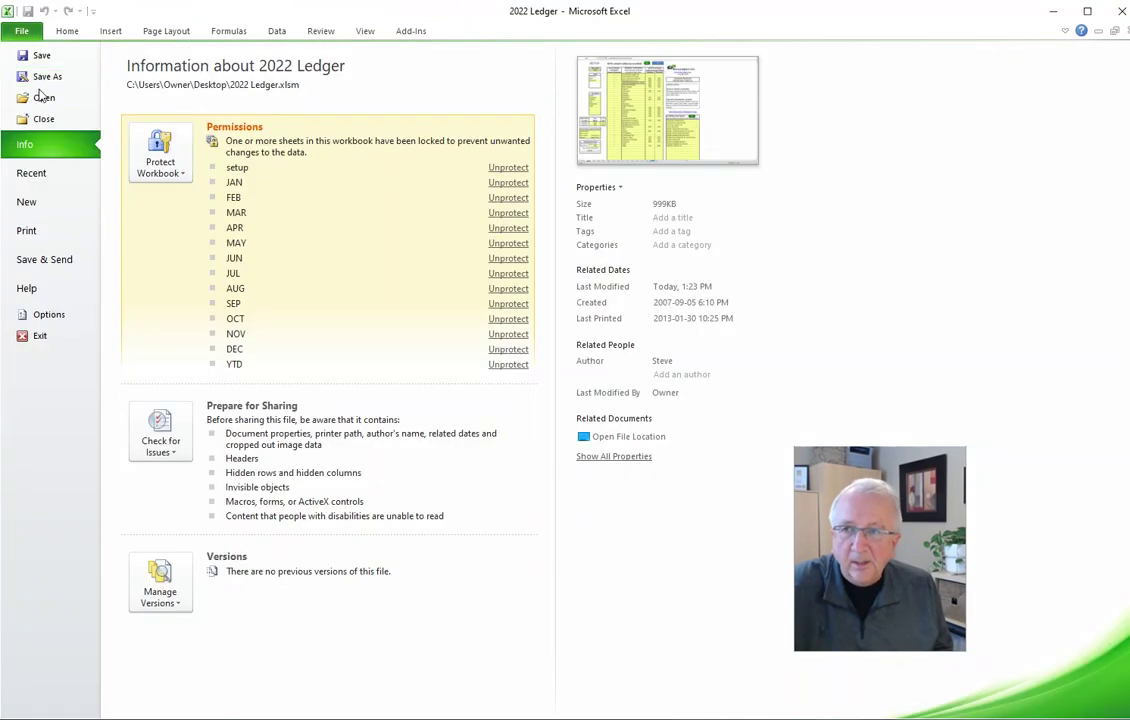
click(45, 80)
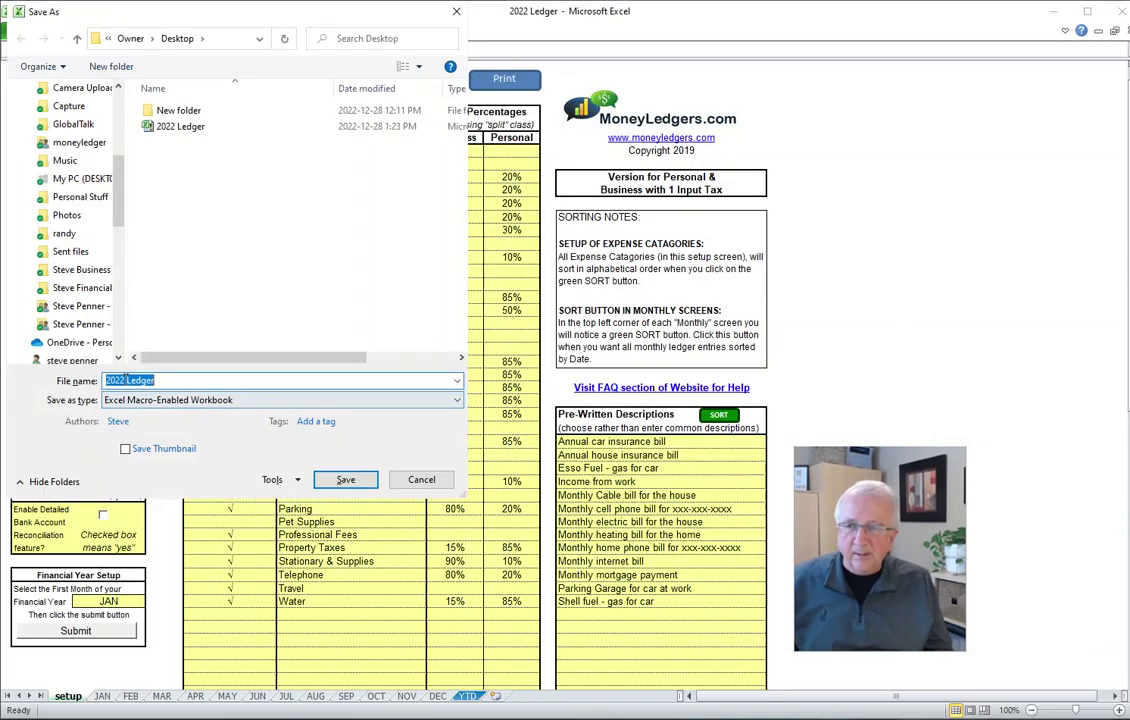
click(126, 380)
key(BackSpace)
text(3)
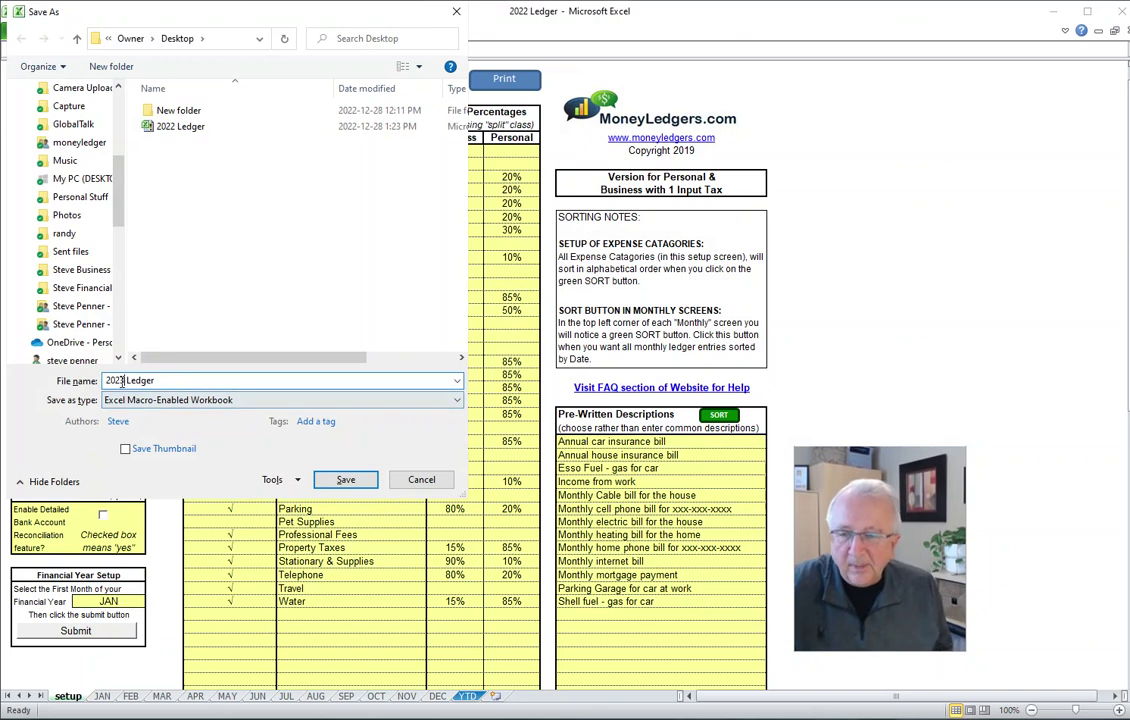
click(346, 480)
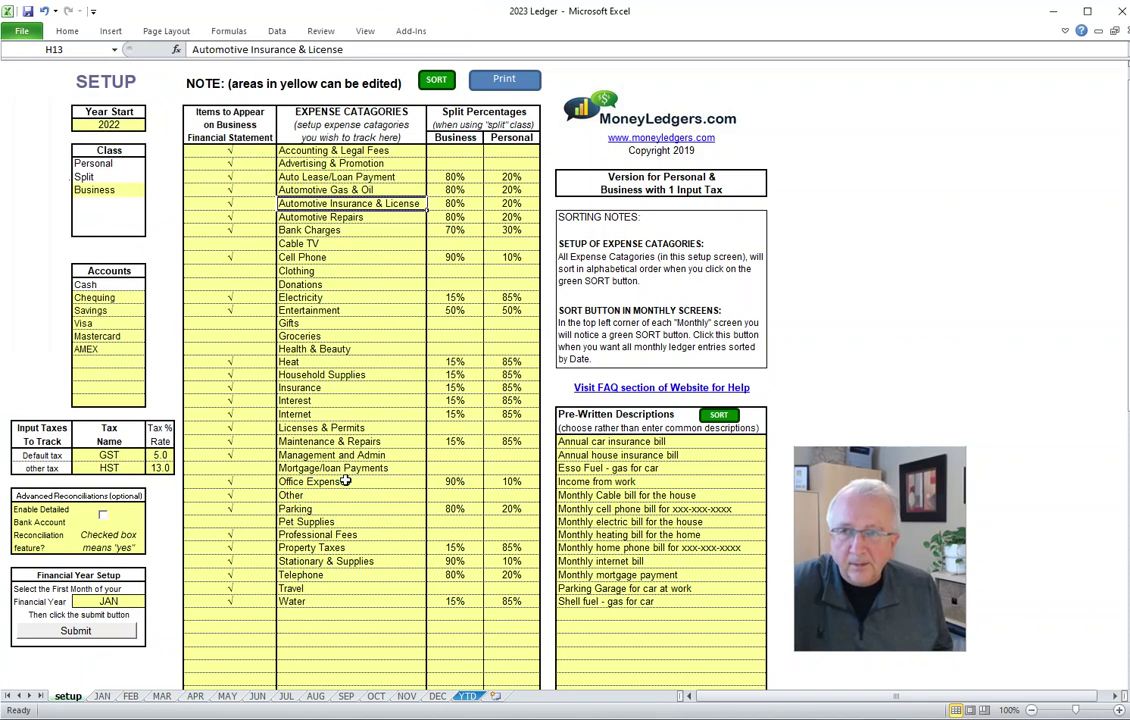
Set the Year Start value on the setup sheet to 2023.
click(110, 121)
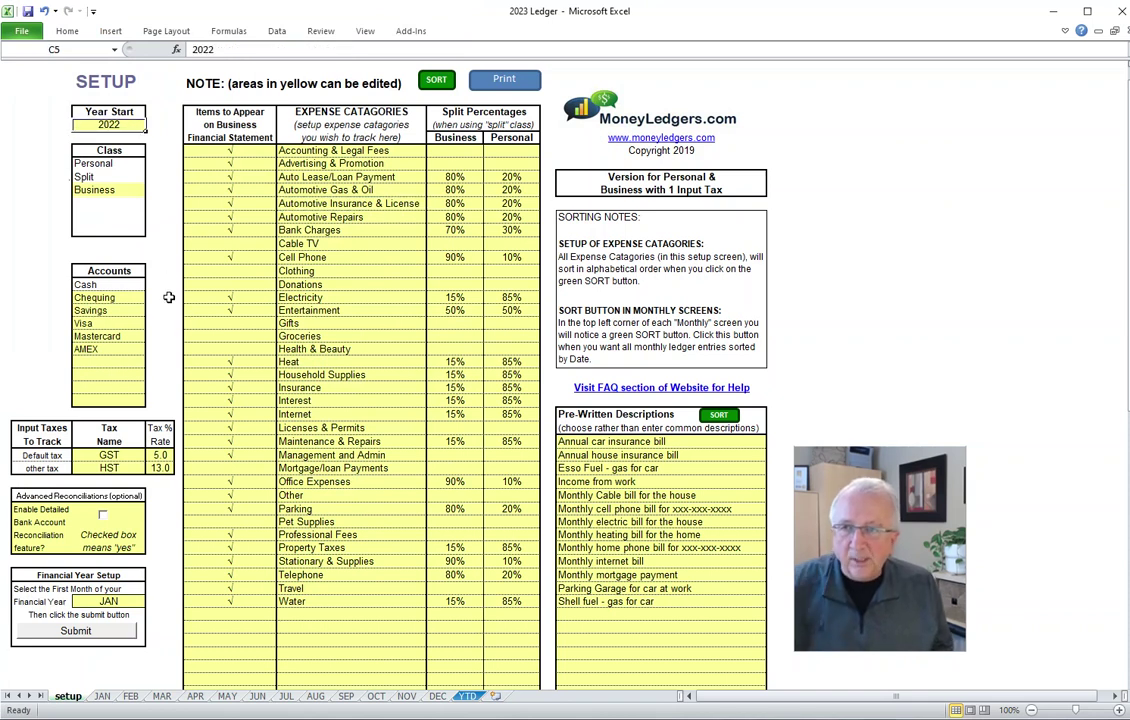
text(2023)
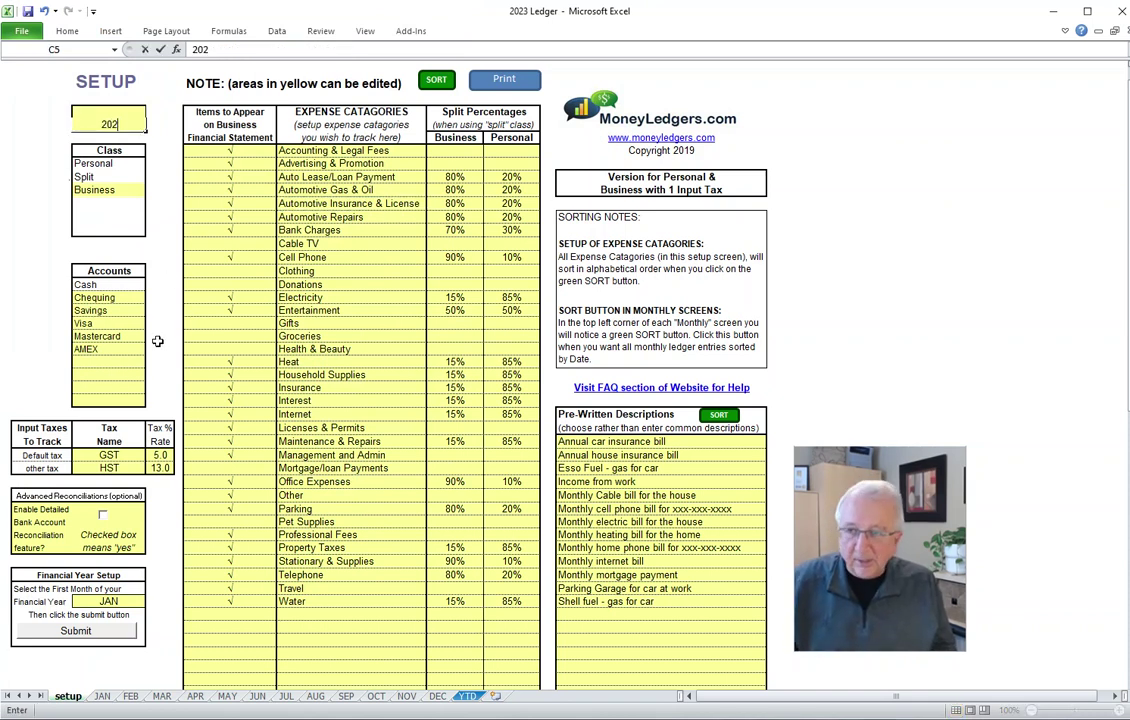
click(295, 284)
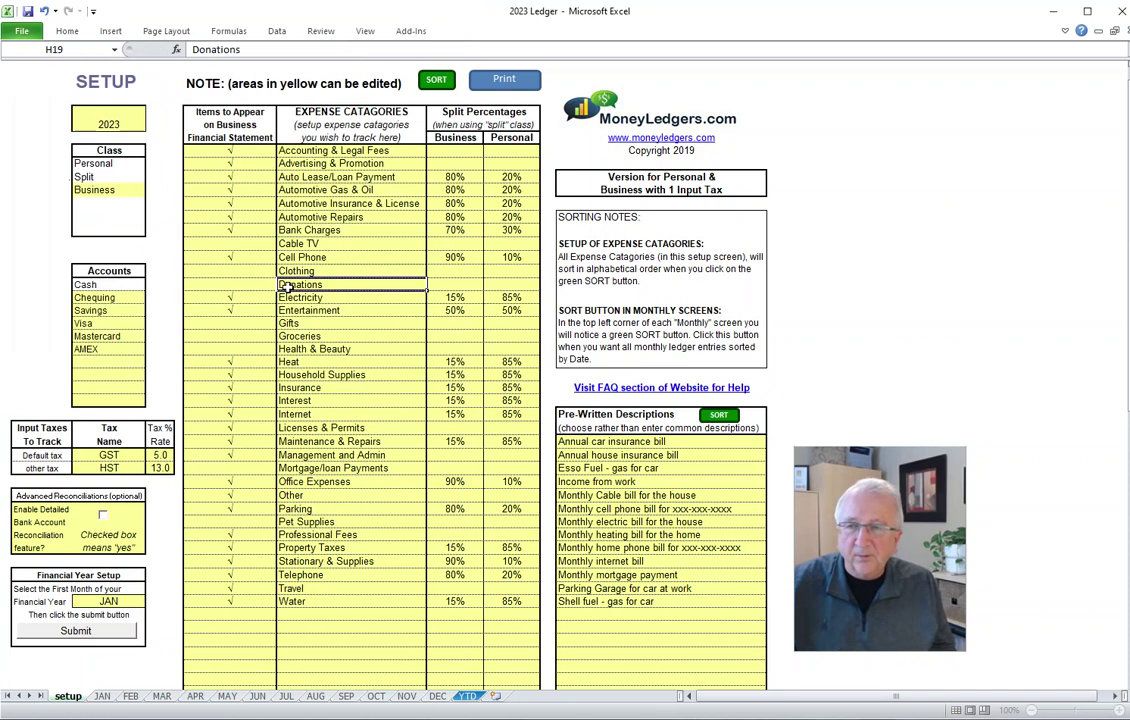
Save the workbook again under the name 2023 Ledger, replacing the existing file on the Desktop.
click(22, 32)
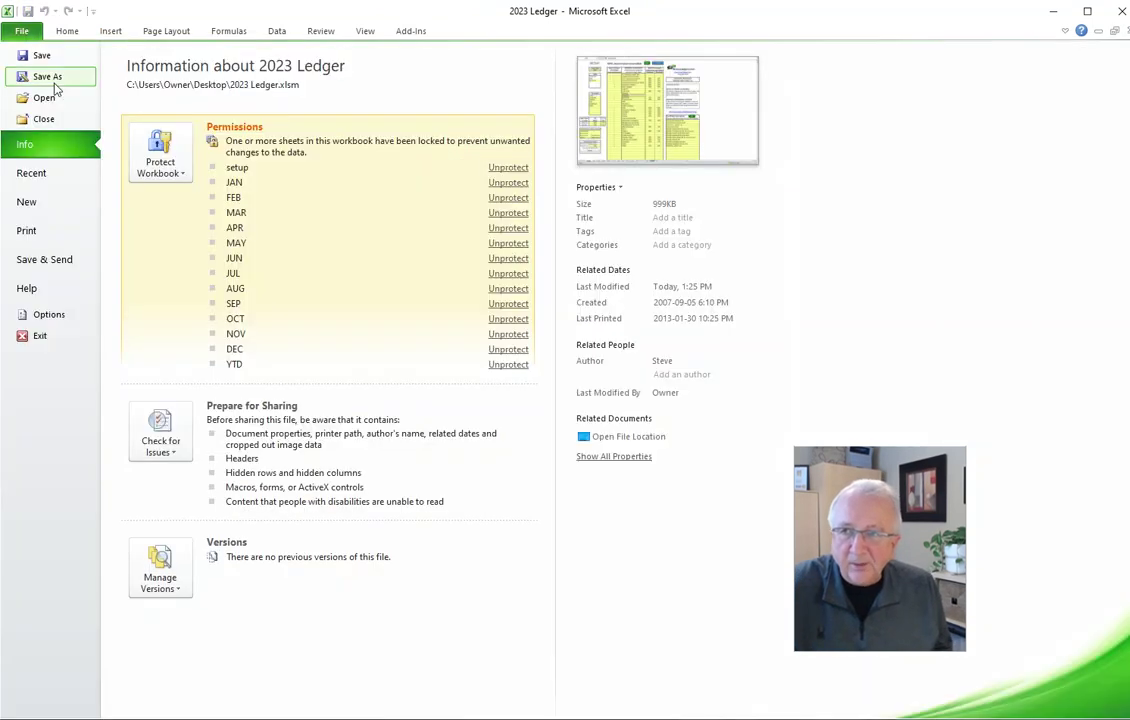
click(45, 76)
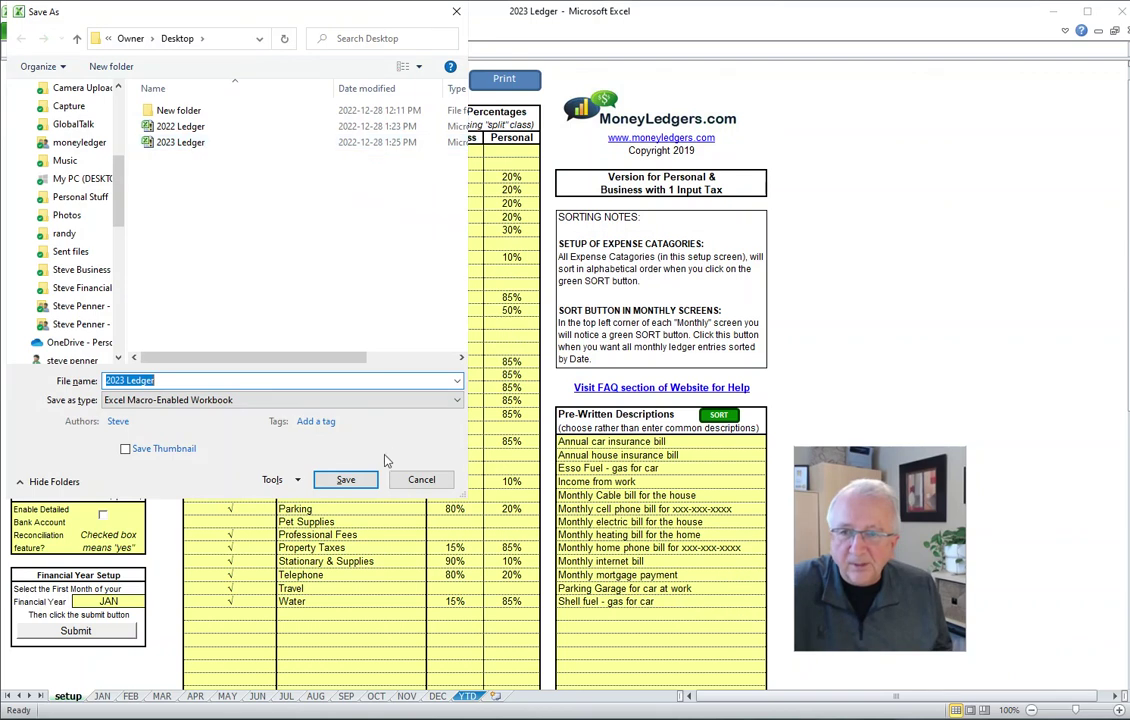
click(355, 479)
click(585, 402)
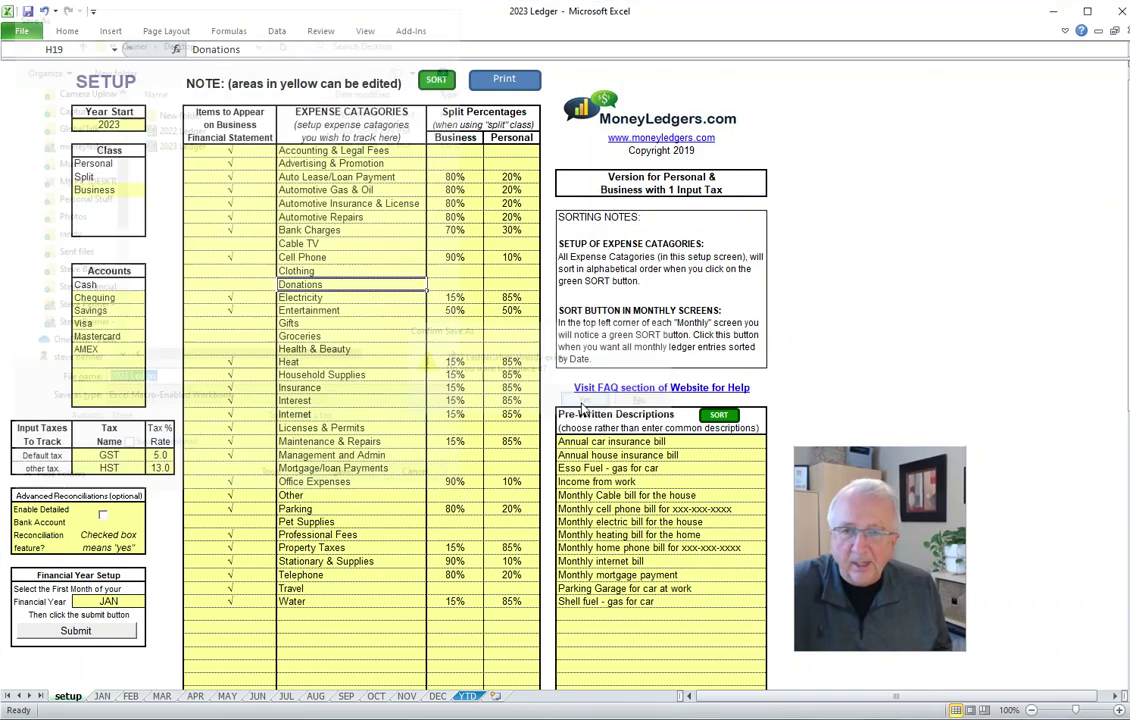
Look through the JAN, APR, JUN, SEP and DEC ledgers for entries carried over from the previous year.
click(335, 203)
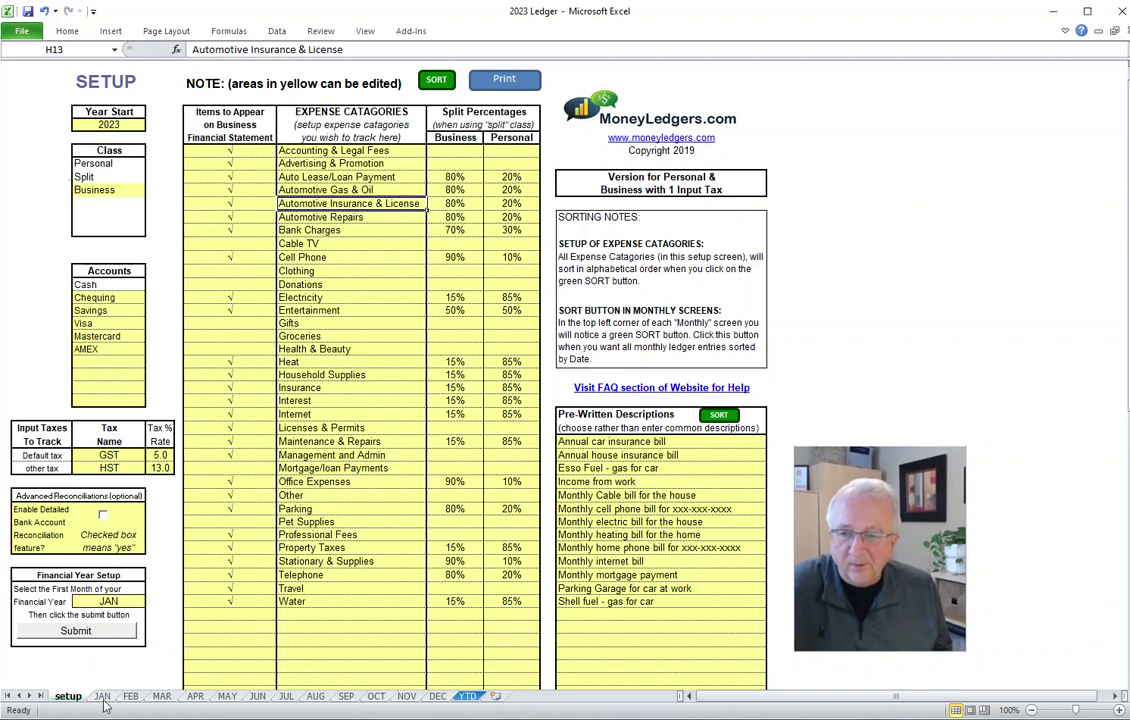
click(94, 625)
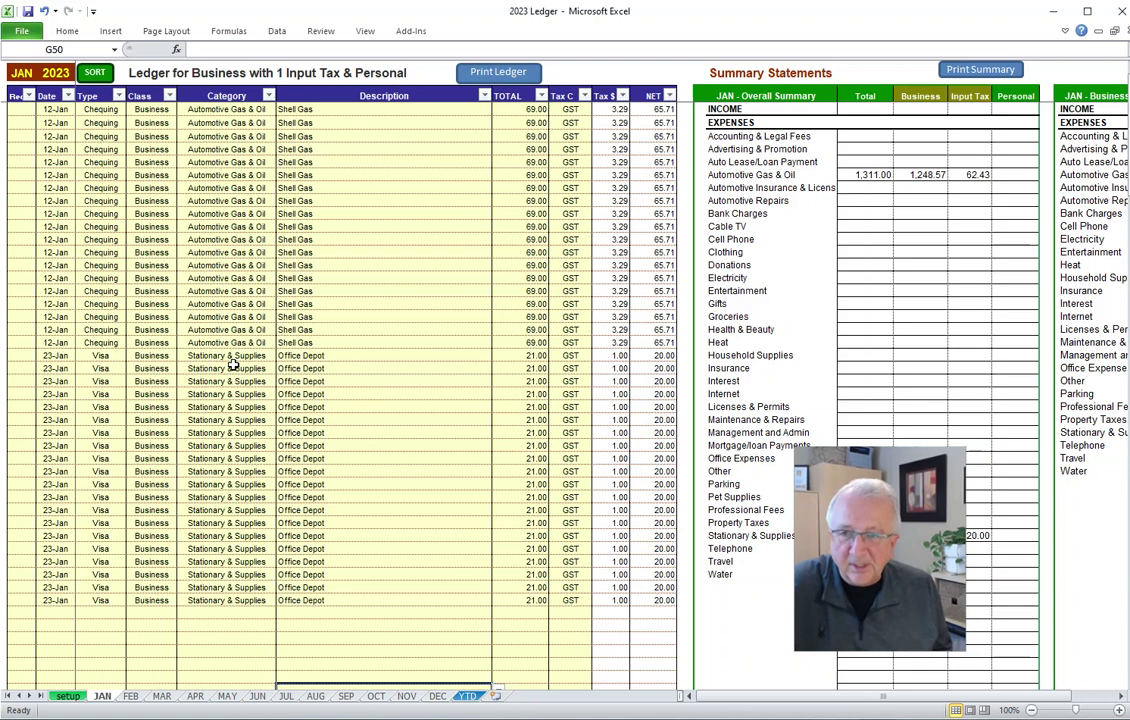
click(190, 697)
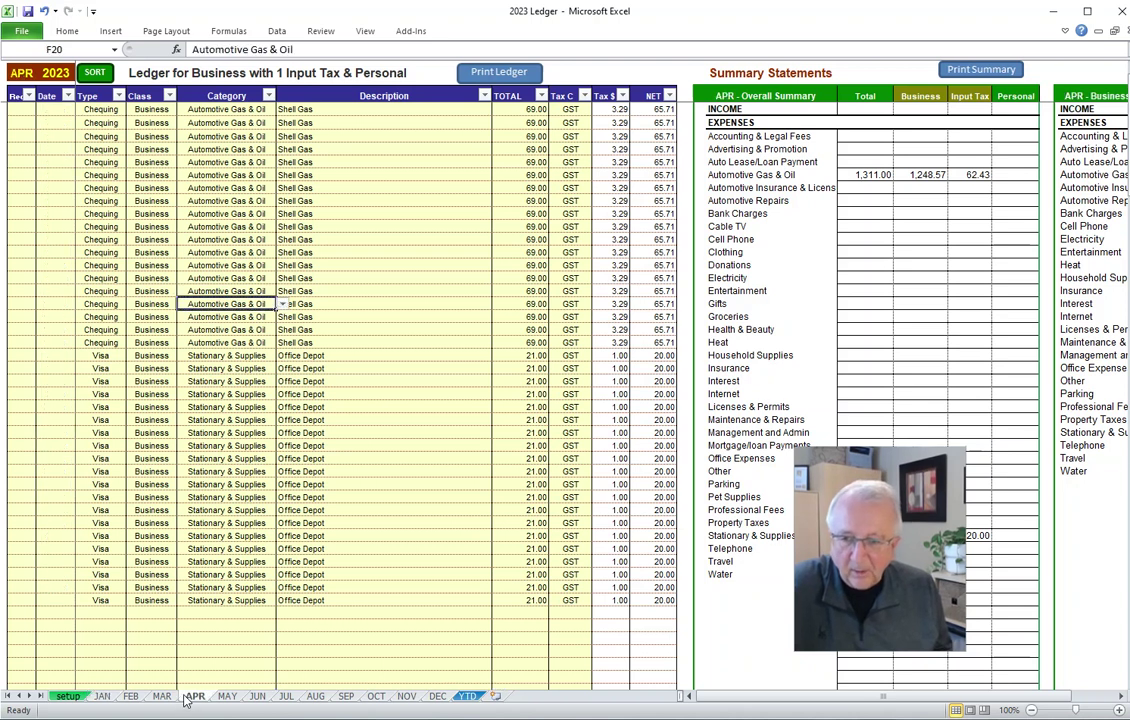
click(258, 697)
click(346, 697)
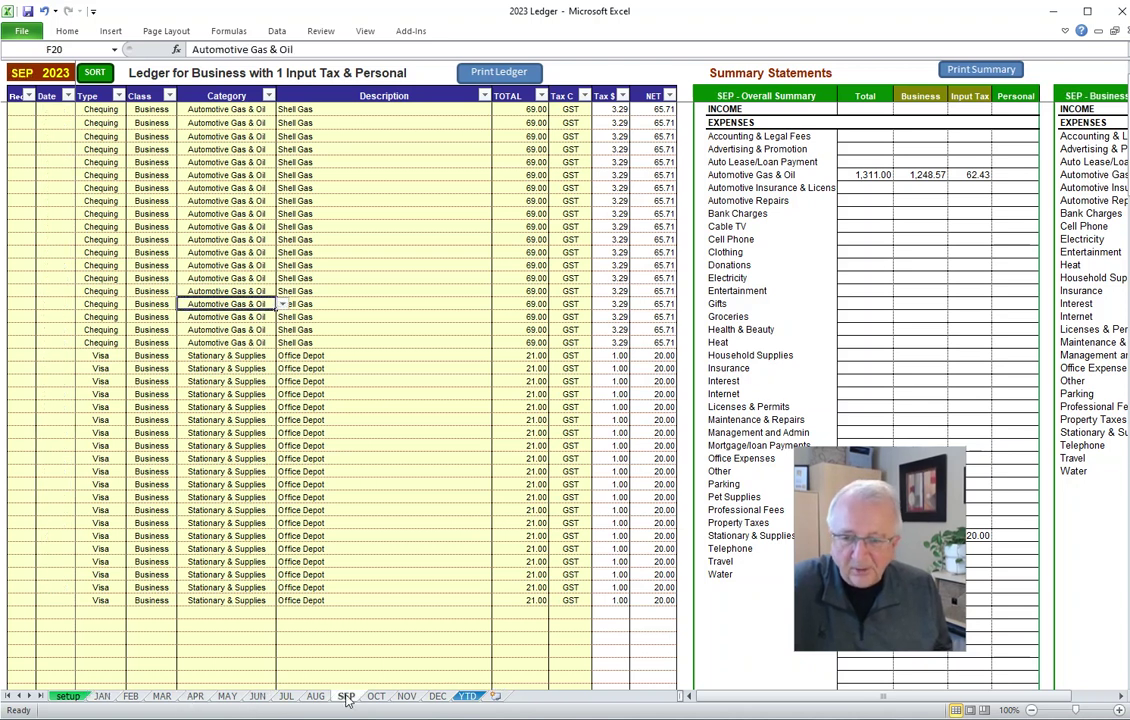
click(437, 697)
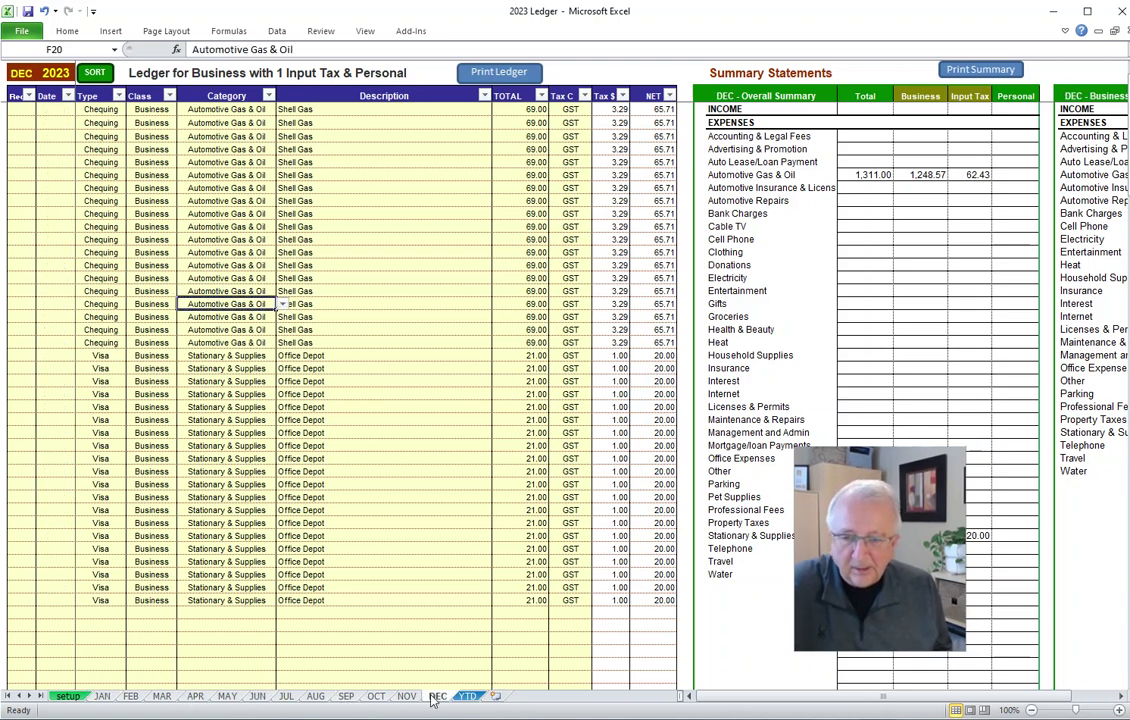
Group the JAN through DEC sheets and clear all ledger entries from B5 down, across the first column through the tax code column.
click(104, 697)
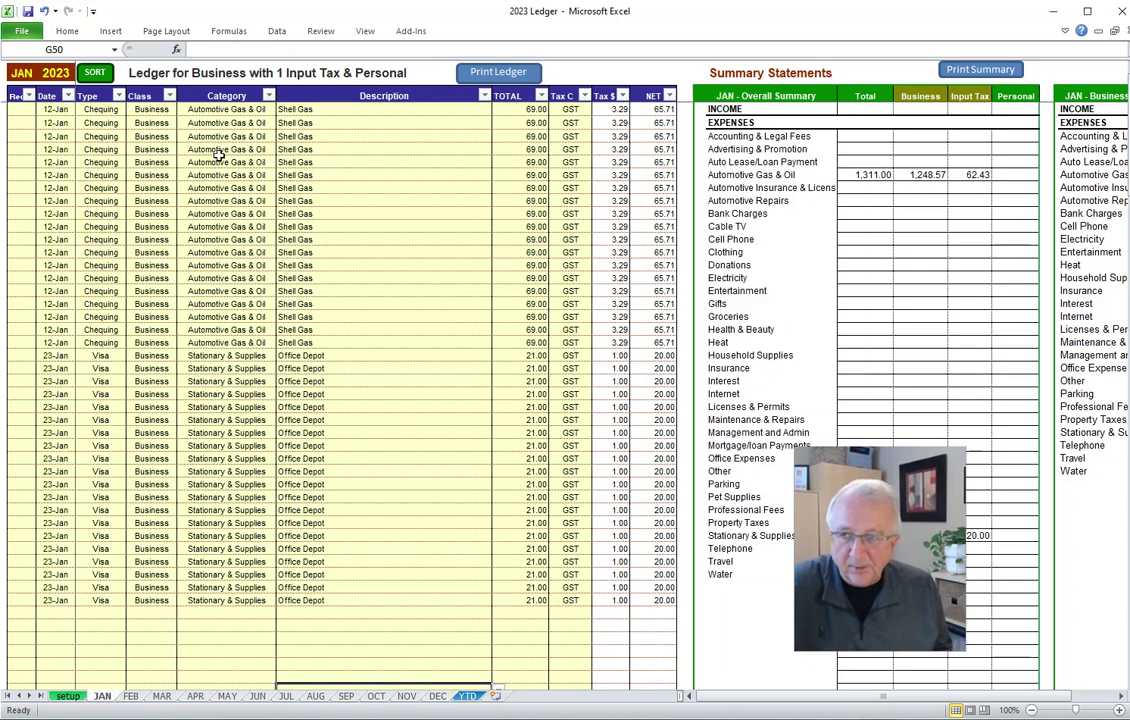
shift+click(441, 700)
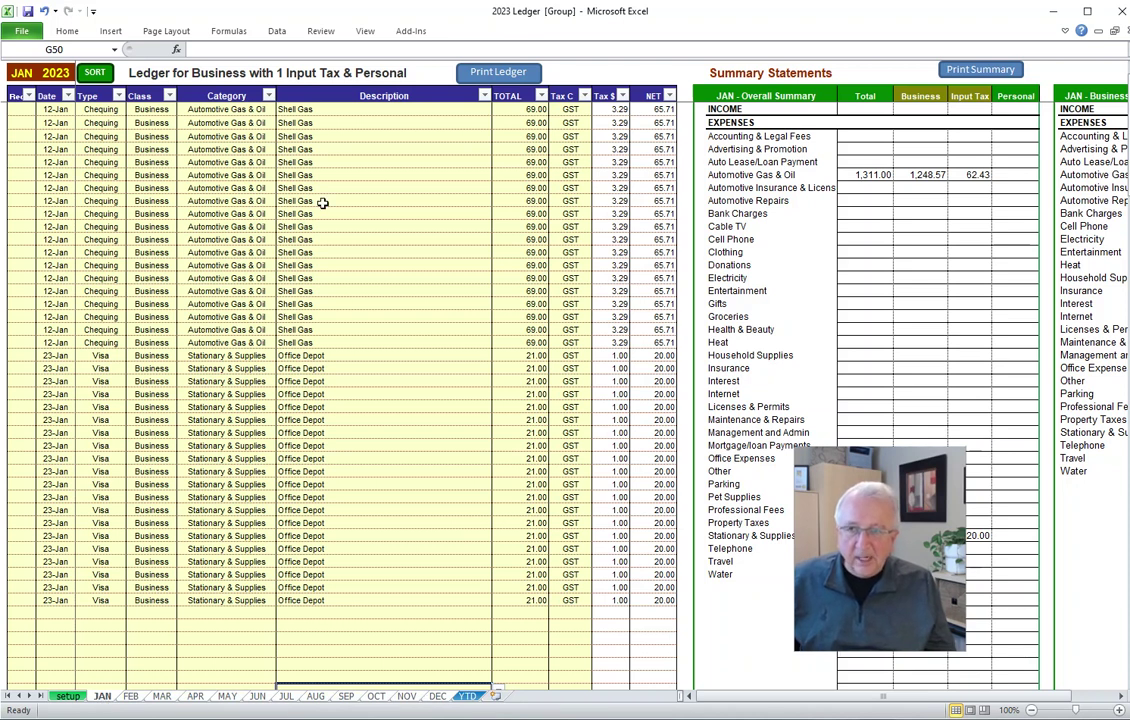
drag(15, 108, 557, 622)
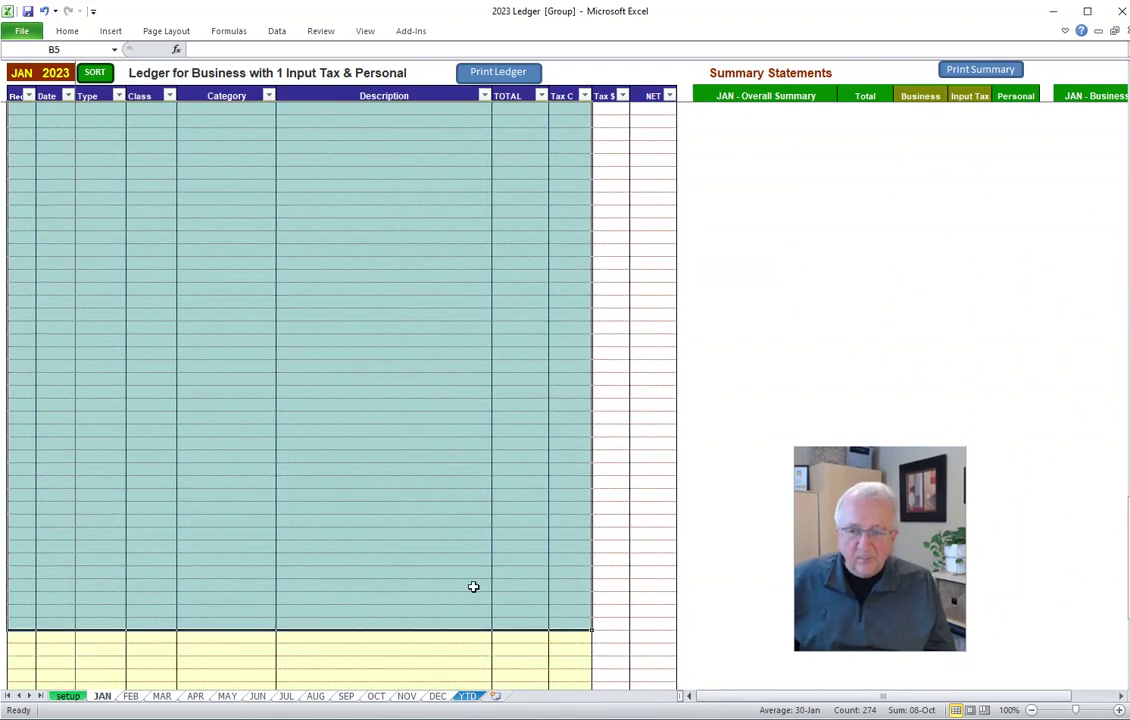
right_click(311, 521)
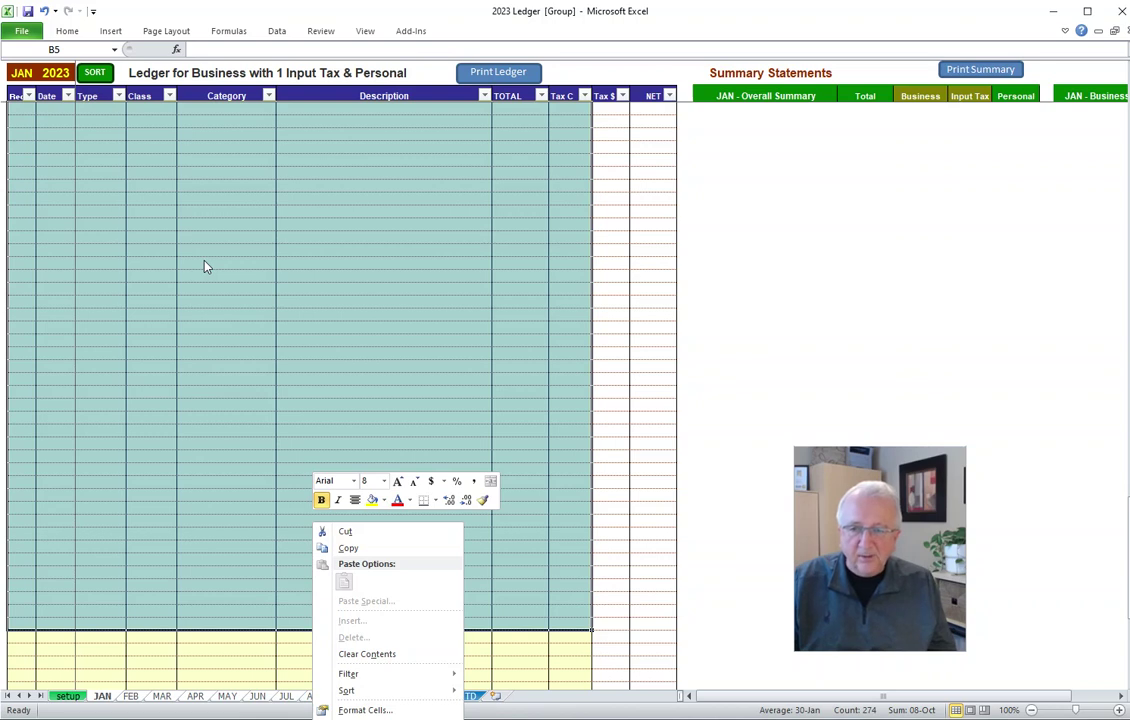
key(Escape)
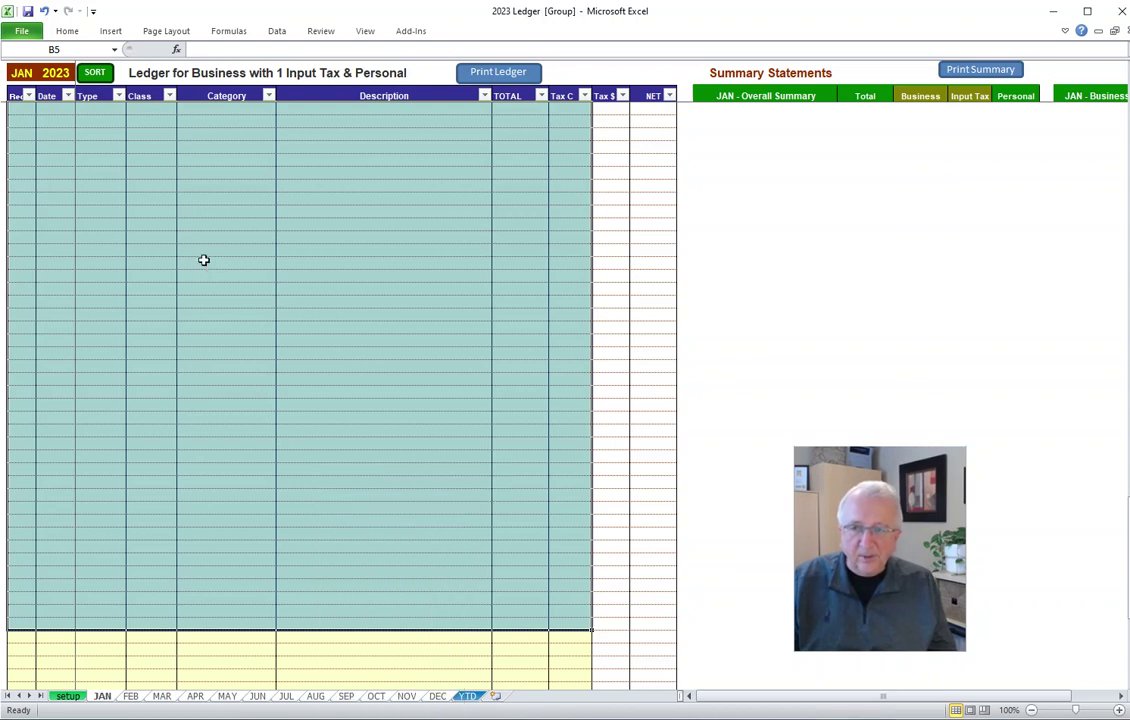
Check the JAN through MAY ledgers and the YTD summary reports for leftover entries.
scroll(281, 340, up, 3)
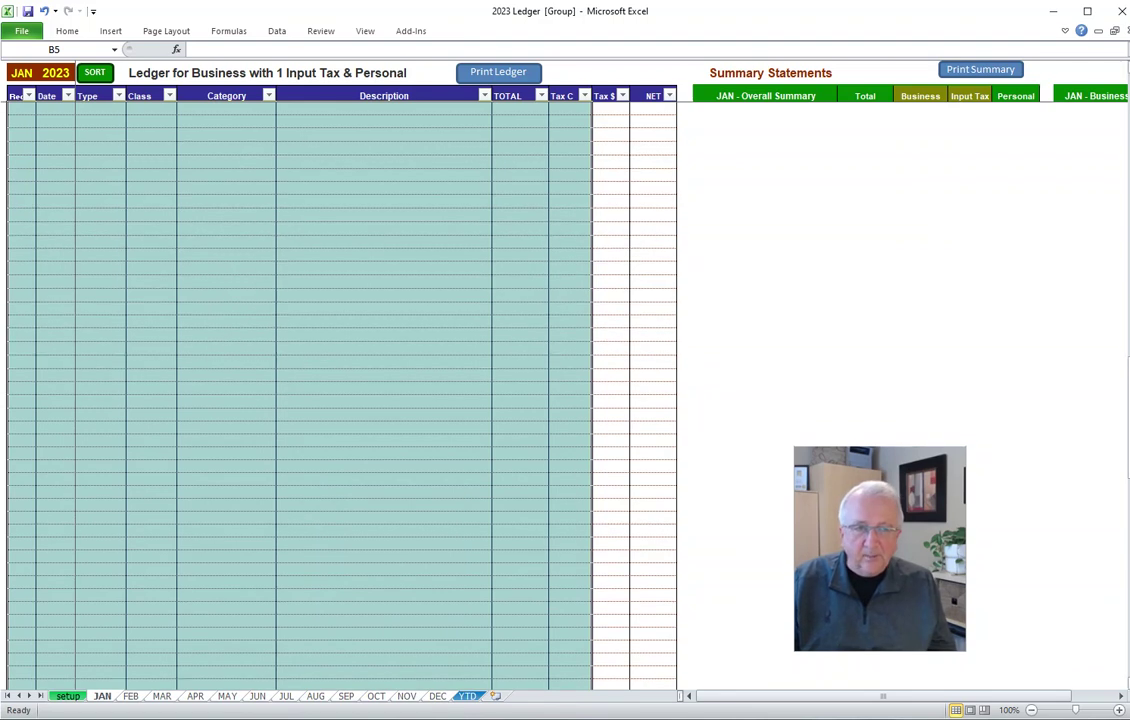
drag(1127, 400, 1127, 125)
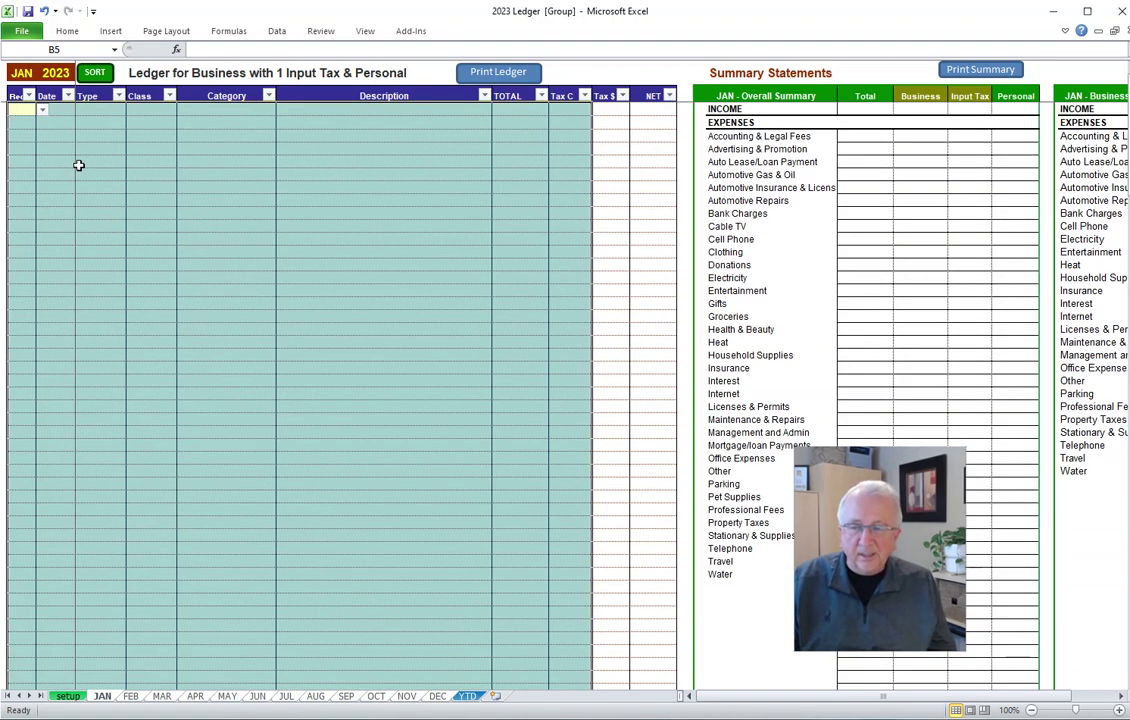
click(132, 696)
click(161, 697)
click(195, 697)
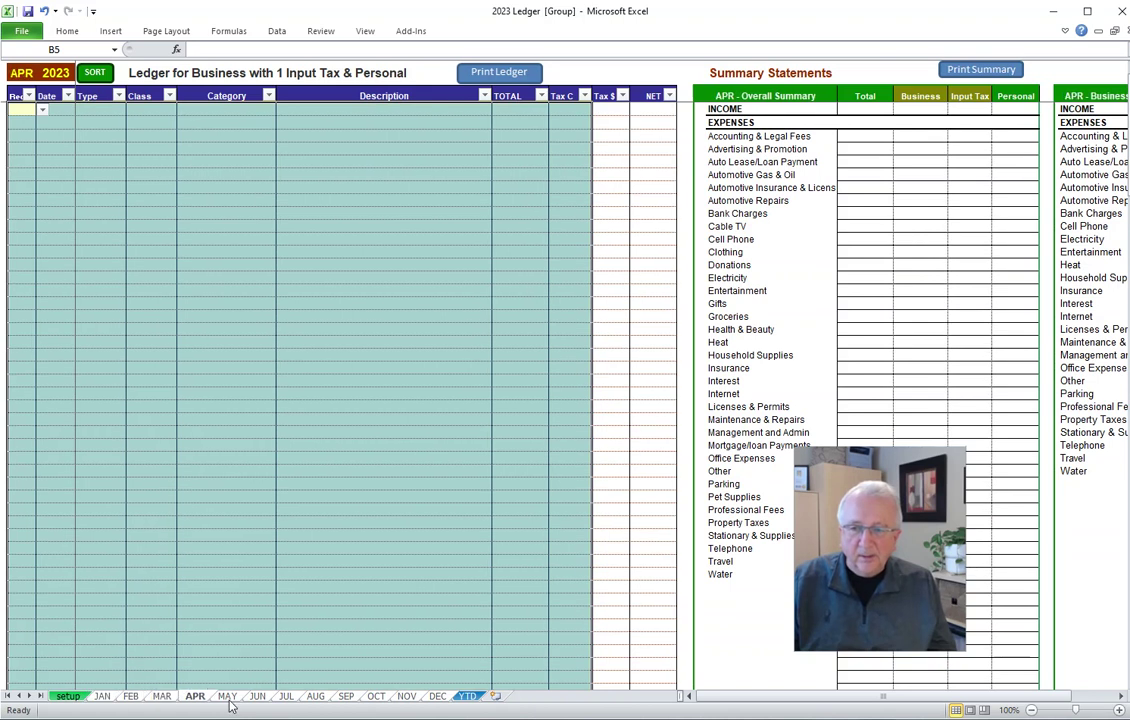
click(227, 697)
click(467, 696)
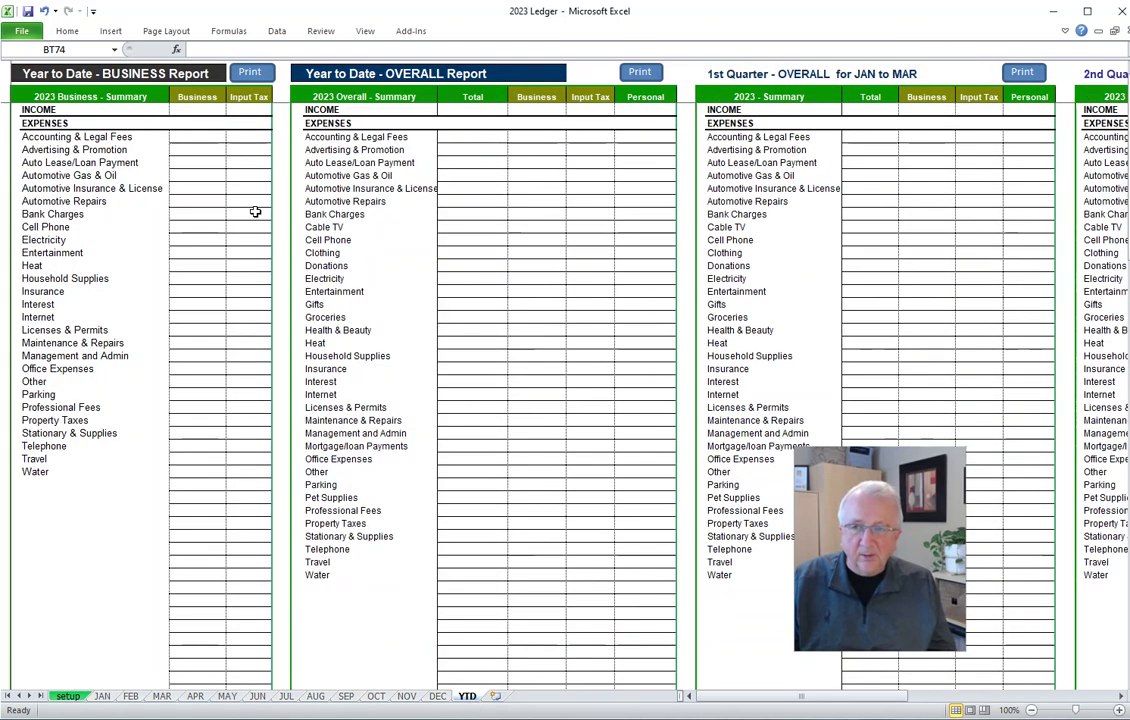
Deselect the cleared range on the JAN sheet and recheck the YTD reports and the empty JAN ledger.
click(104, 695)
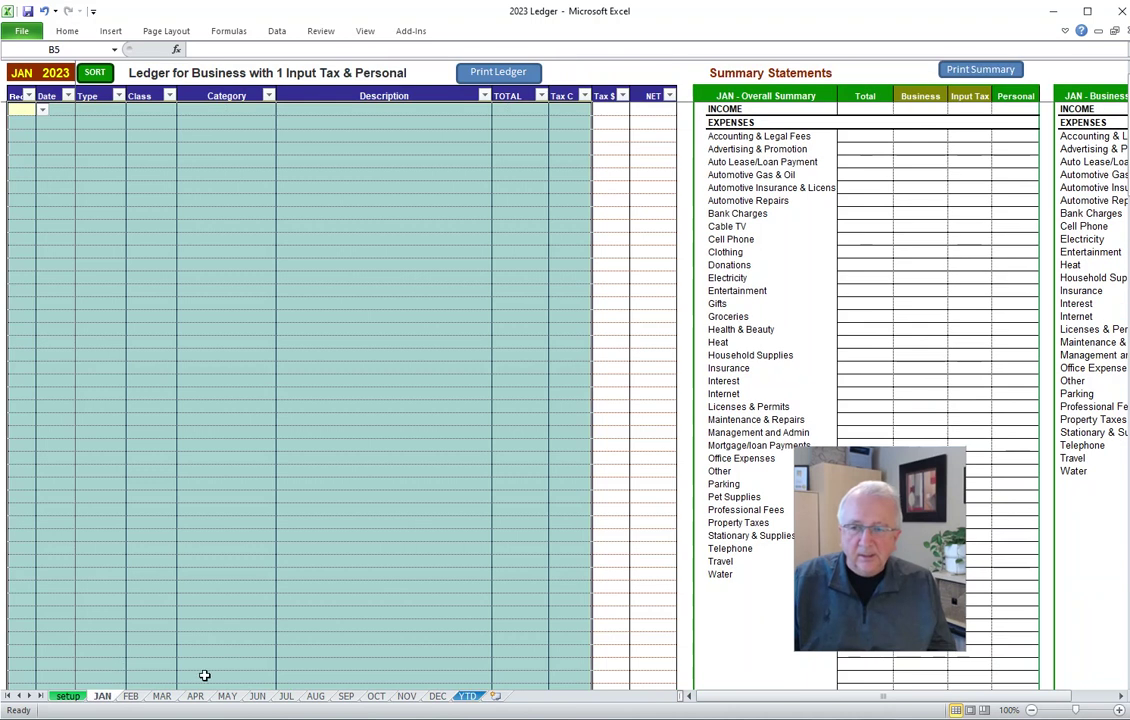
click(55, 290)
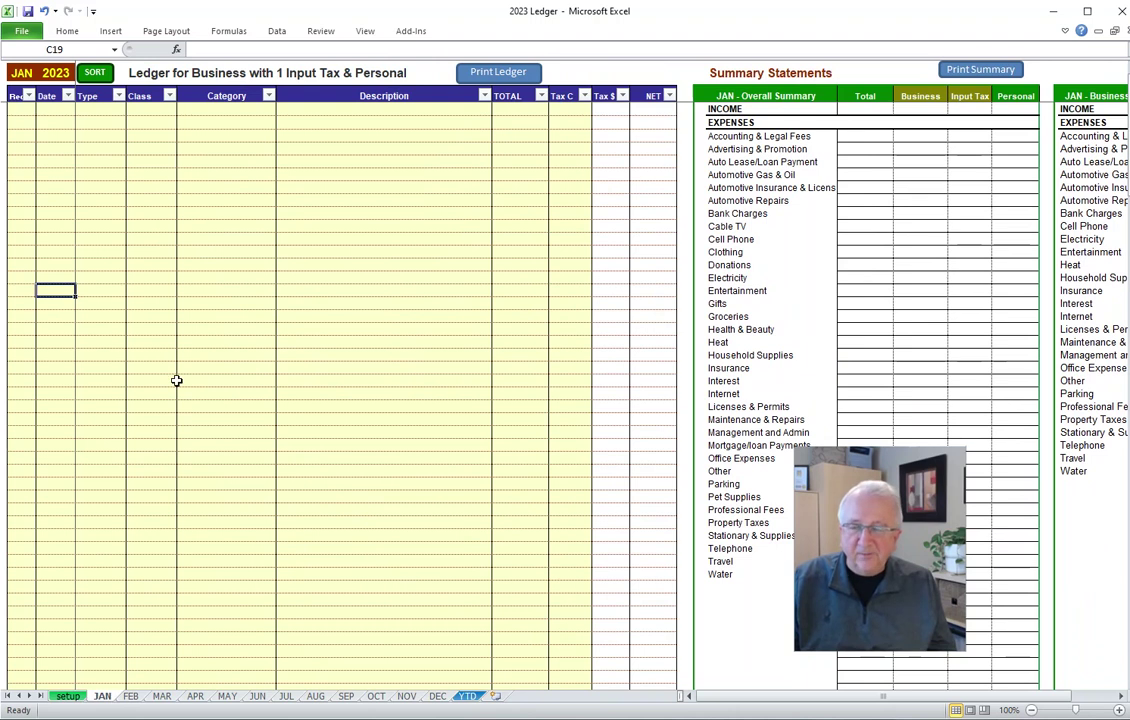
click(467, 696)
click(106, 696)
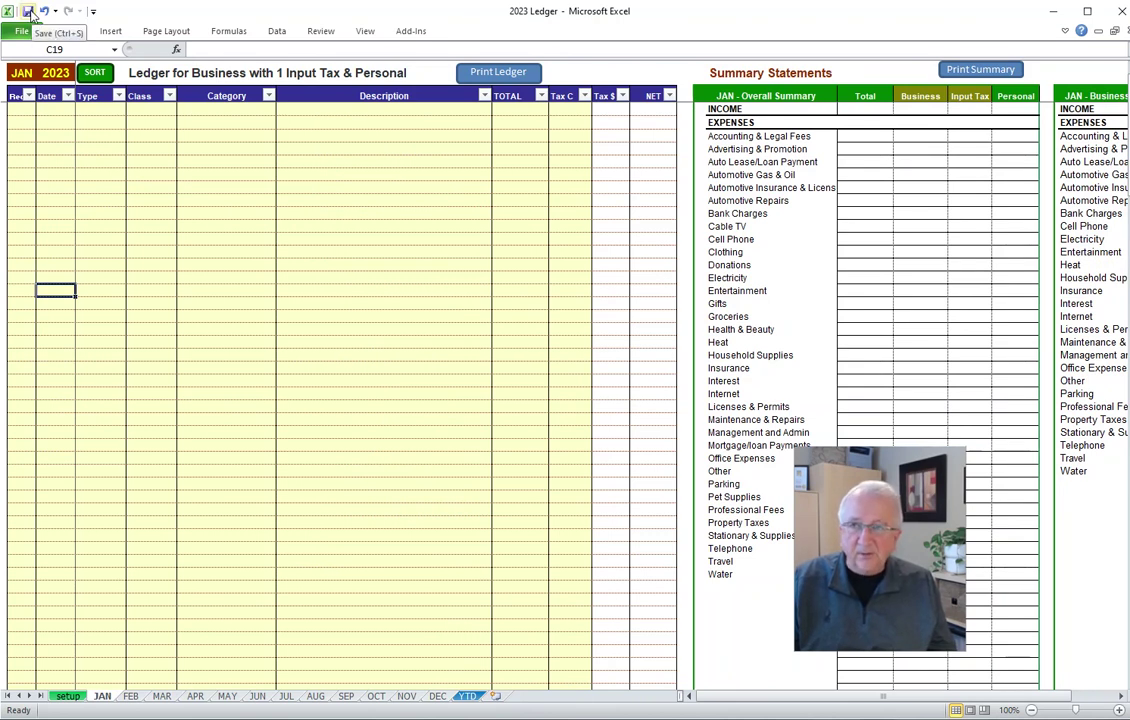
click(179, 188)
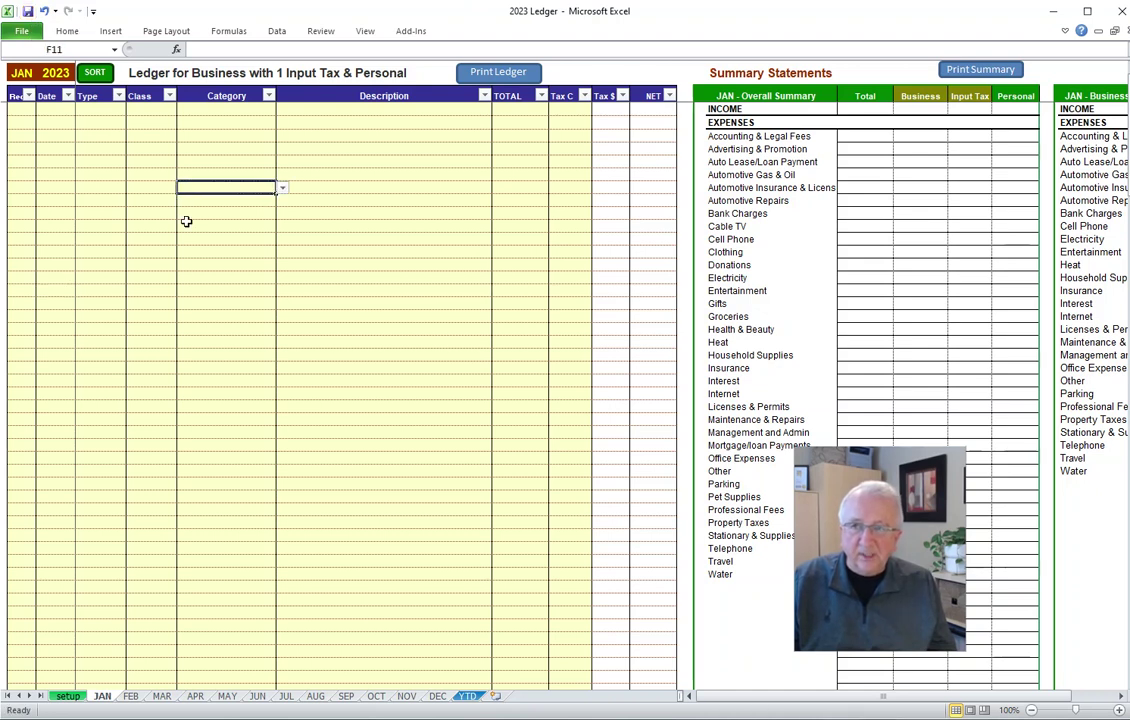
click(136, 190)
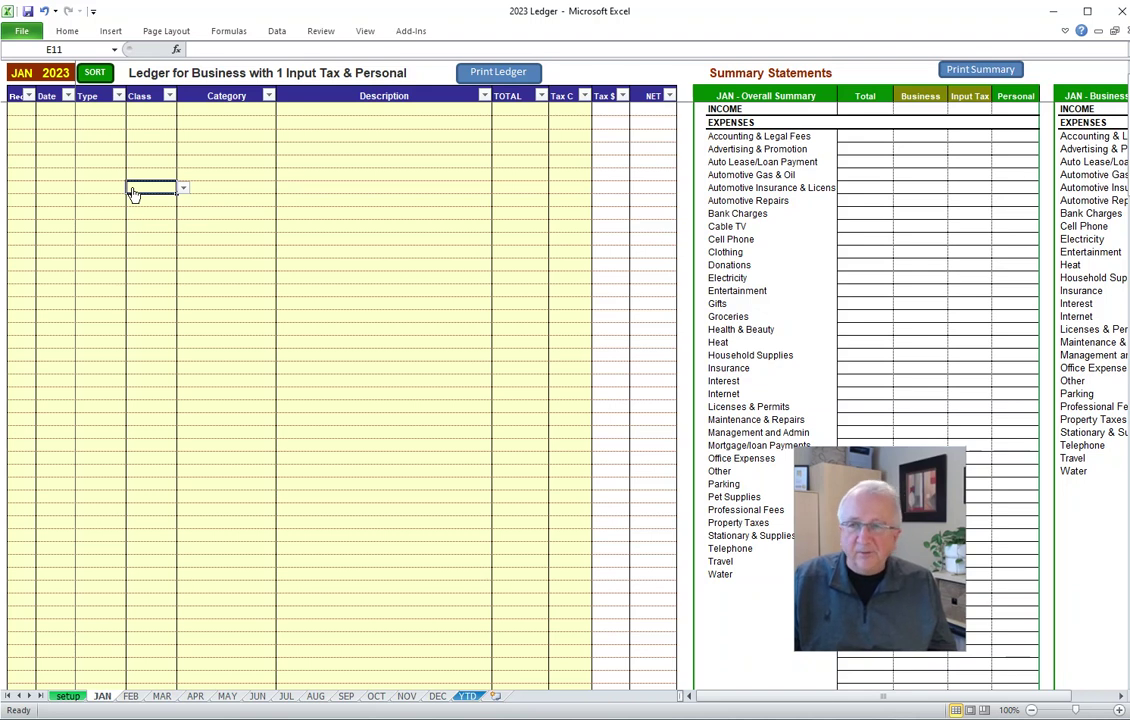
Save a copy of the cleared workbook to the Desktop as "template blank Ledger", keeping the macro-enabled format.
click(28, 33)
click(50, 77)
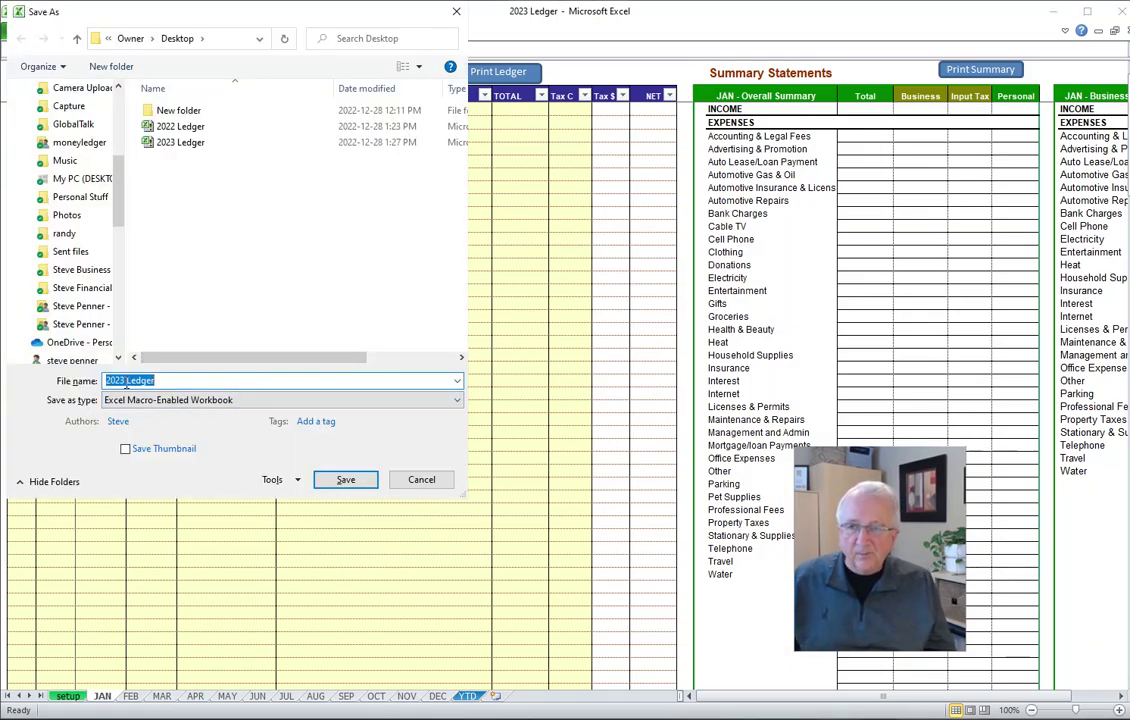
double_click(115, 380)
text(2)
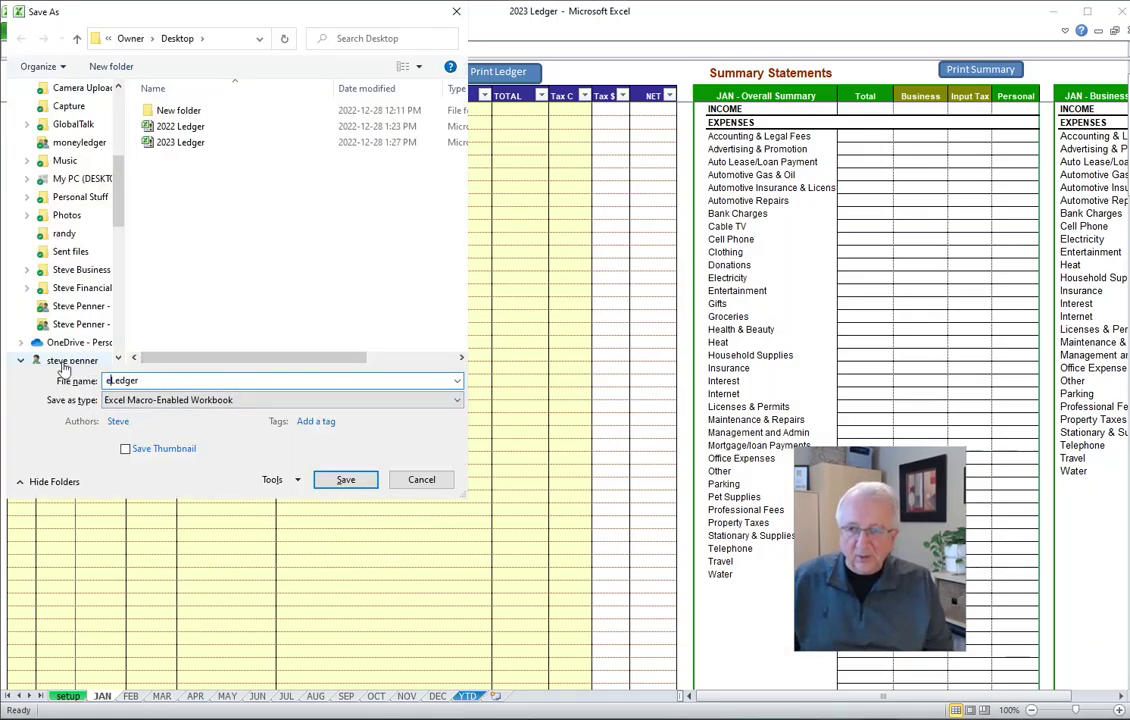
key(BackSpace)
text(template)
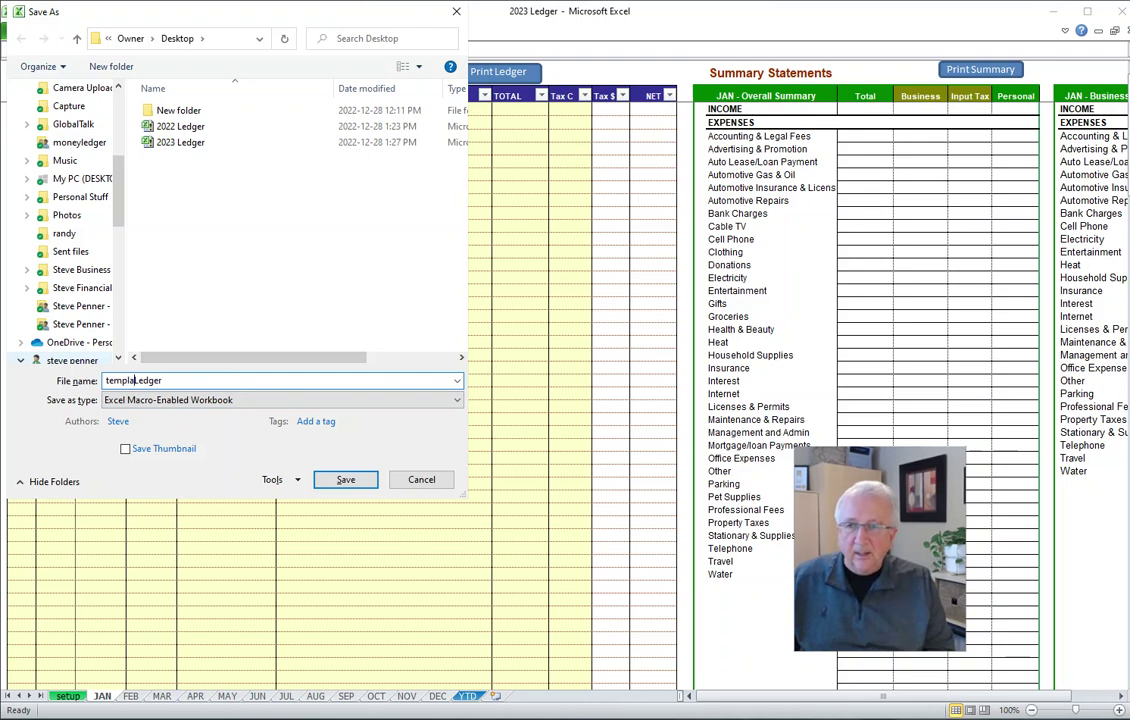
text( blank)
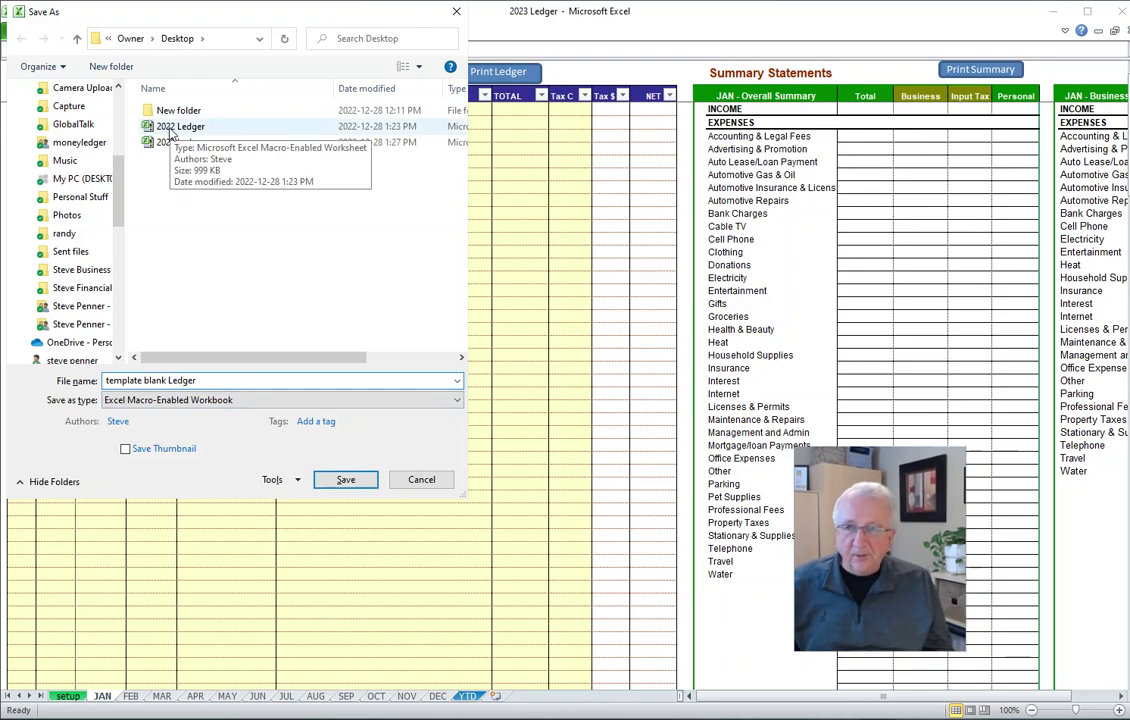
click(167, 380)
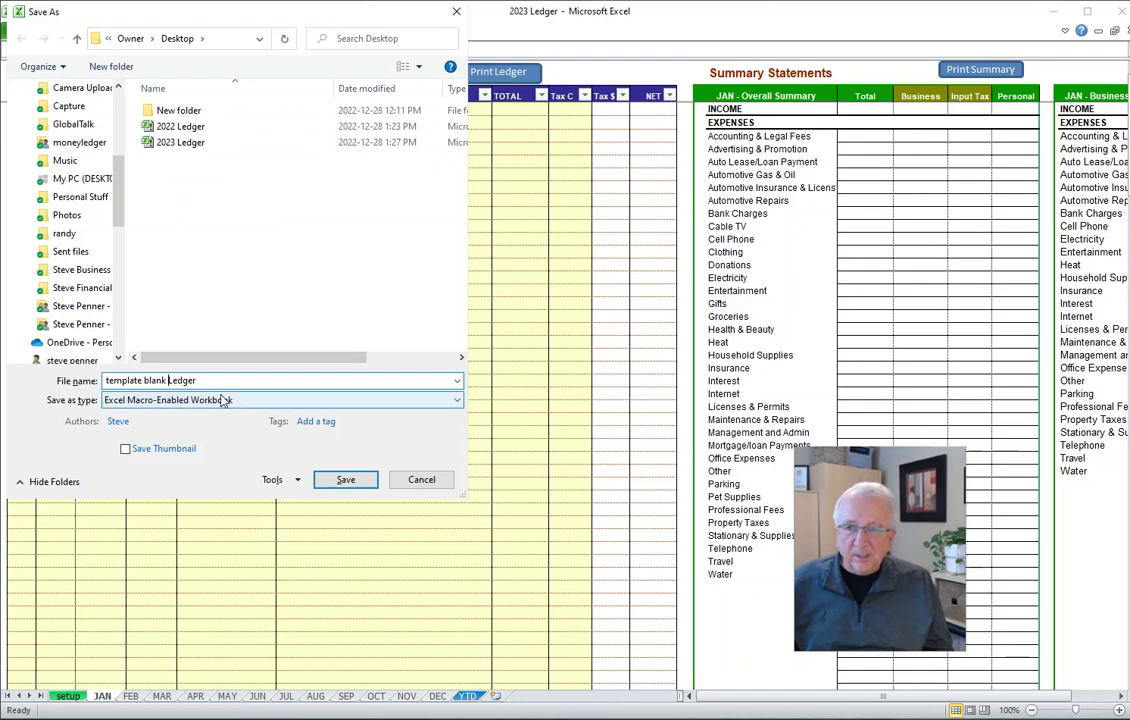
click(345, 479)
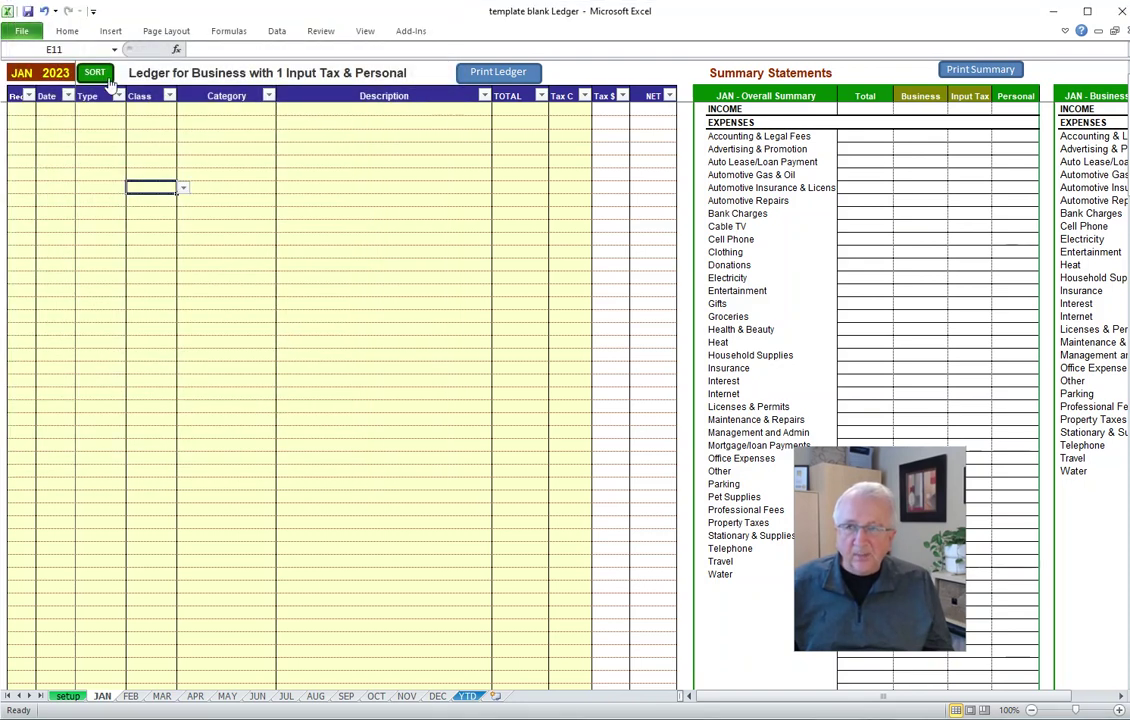
Review the 2023 Ledger and template blank Ledger files in the Desktop save location without saving again.
click(21, 31)
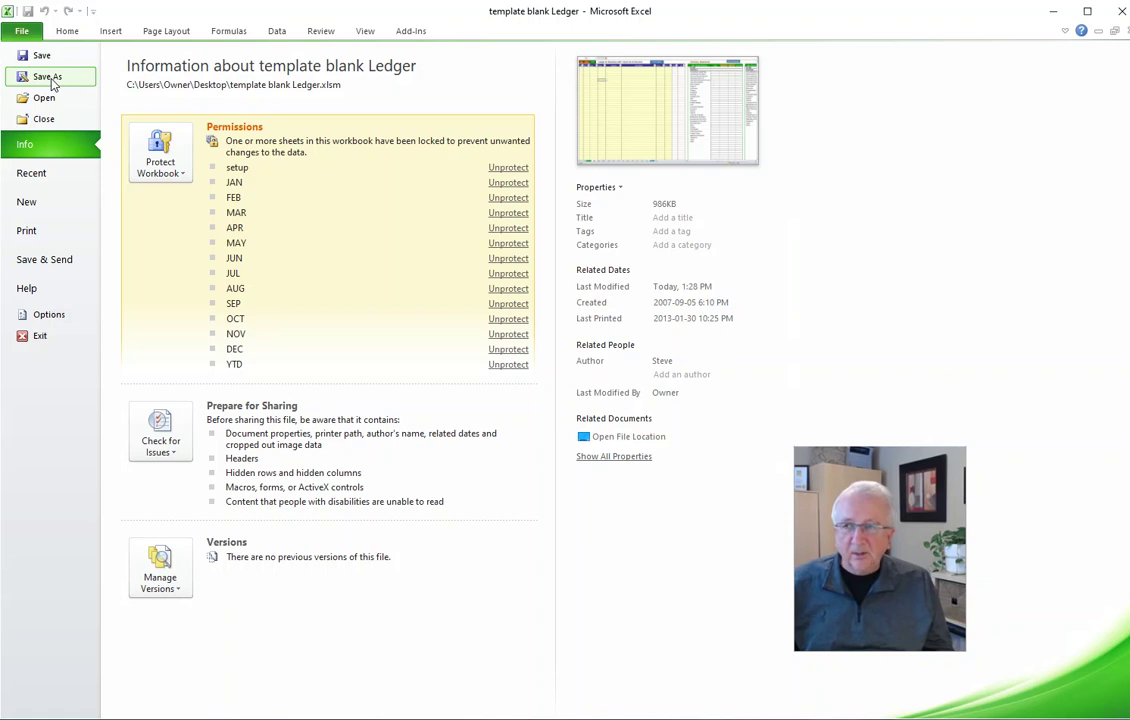
click(47, 77)
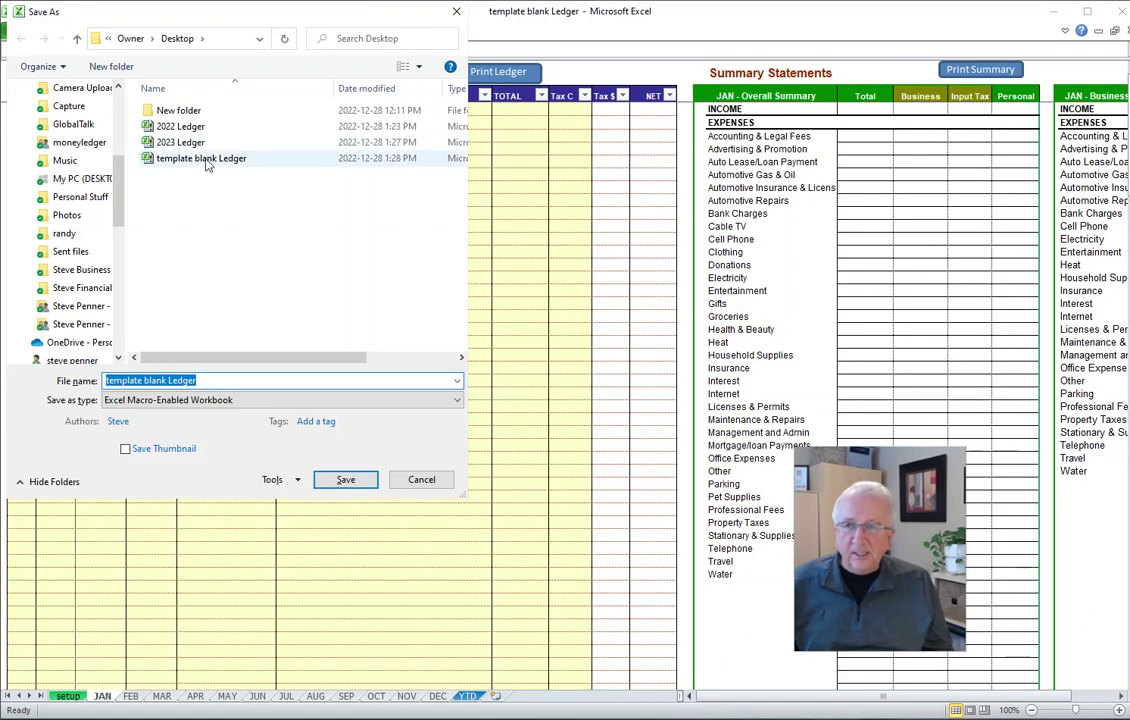
click(207, 163)
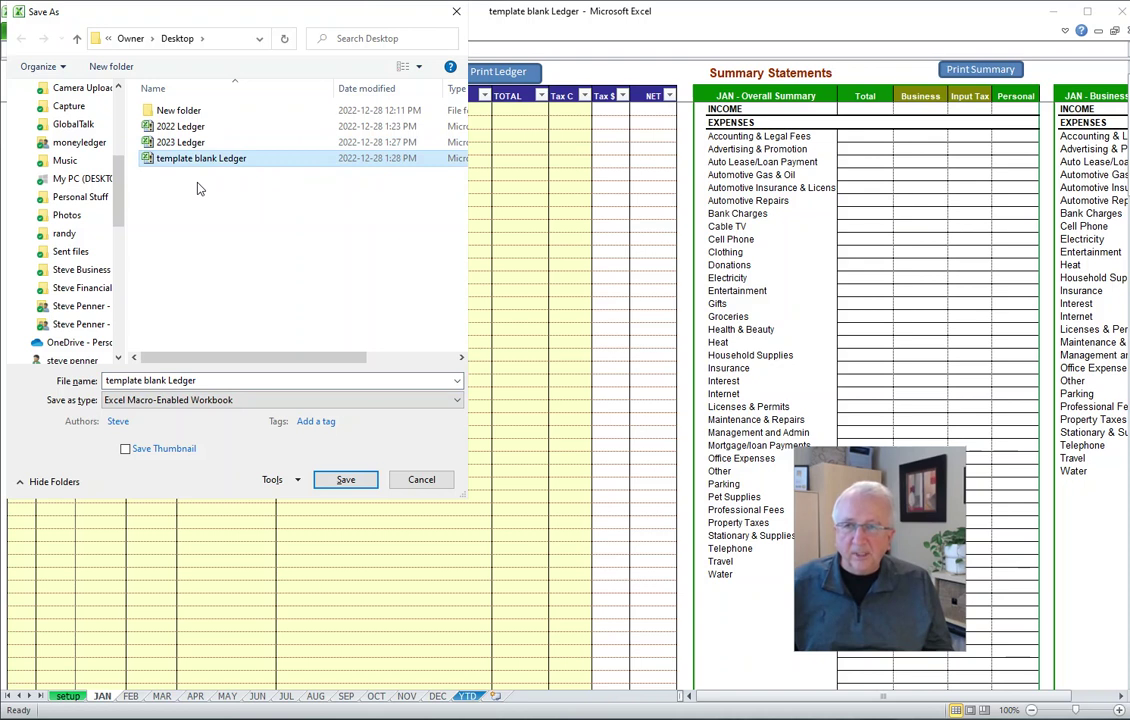
click(187, 143)
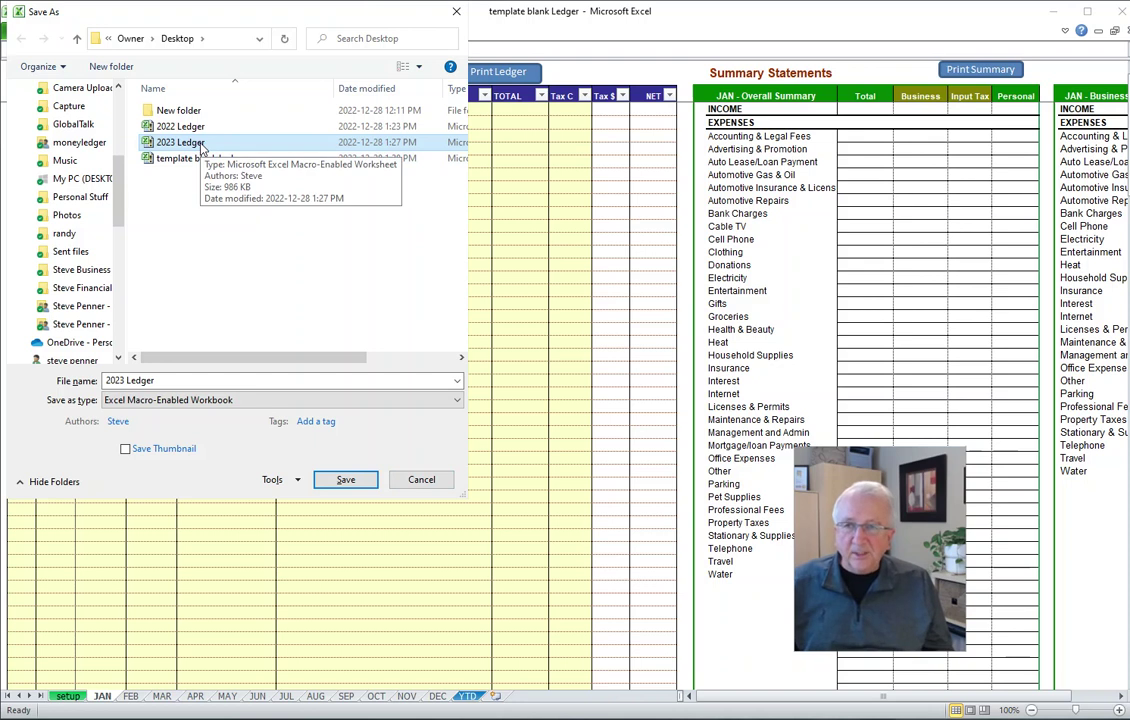
click(160, 158)
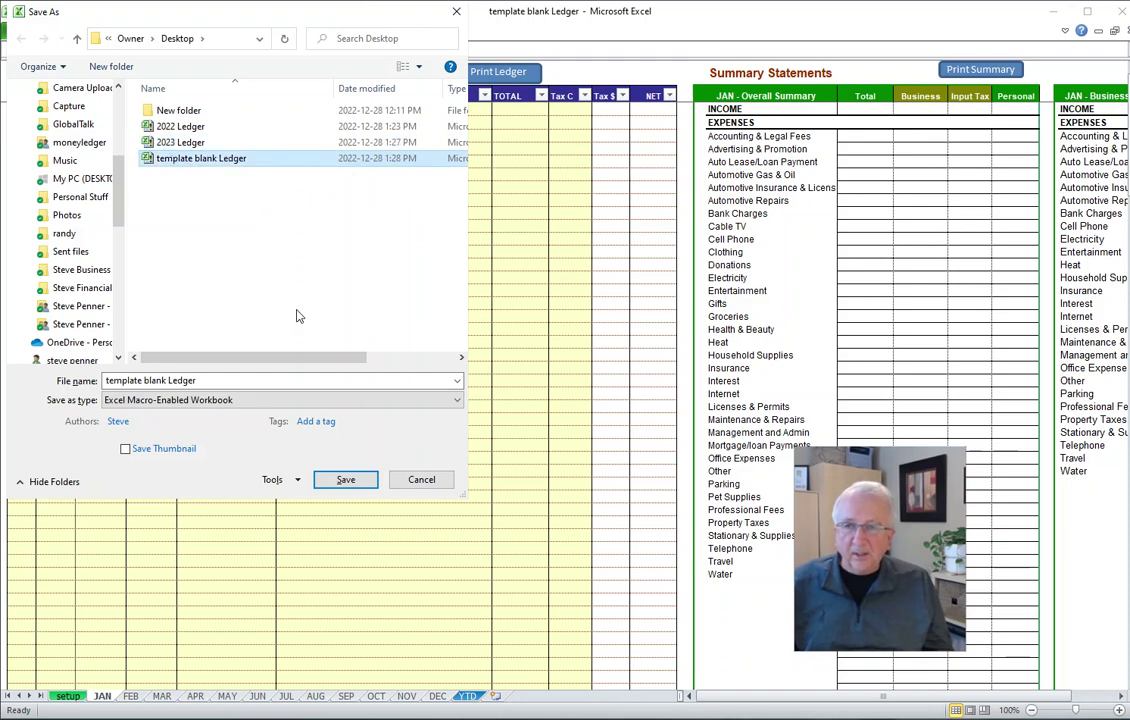
click(422, 482)
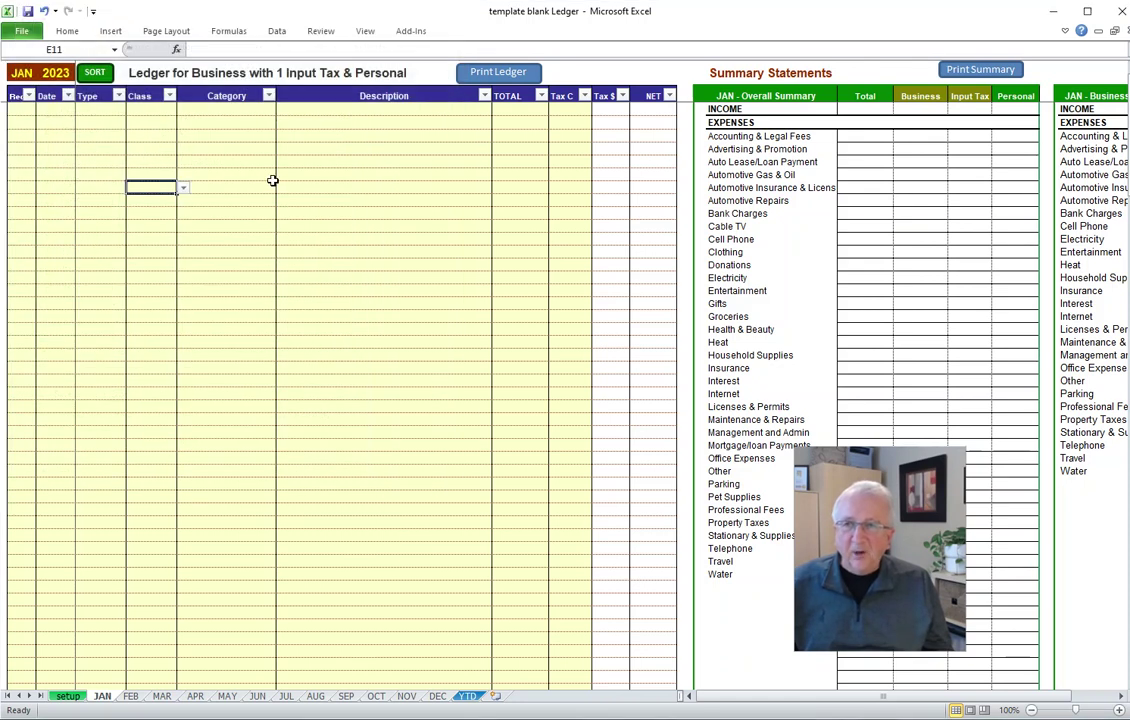